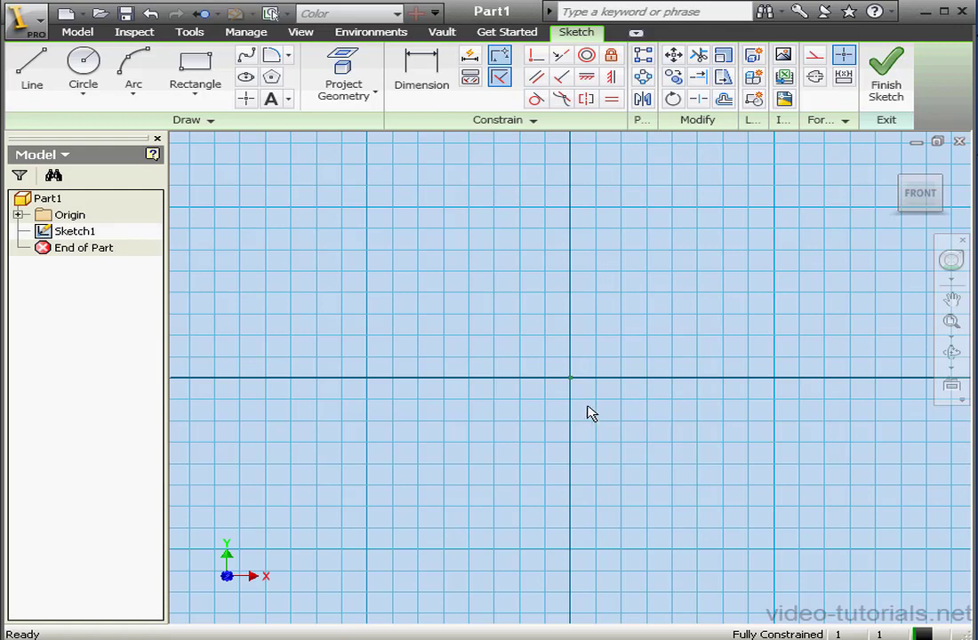
# Pan and zoom out so the sketch origin sits lower-left on a finer grid.
pyautogui.moveTo(636, 400)
pyautogui.mouseDown(button='middle')
pyautogui.moveTo(563, 456)
pyautogui.moveTo(491, 537)
pyautogui.moveTo(496, 547)
pyautogui.mouseUp(button='middle')
pyautogui.scroll(-2, 493, 542)
pyautogui.moveTo(571, 449)
pyautogui.mouseDown(button='middle')
pyautogui.moveTo(555, 491)
pyautogui.moveTo(562, 510)
pyautogui.mouseUp(button='middle')
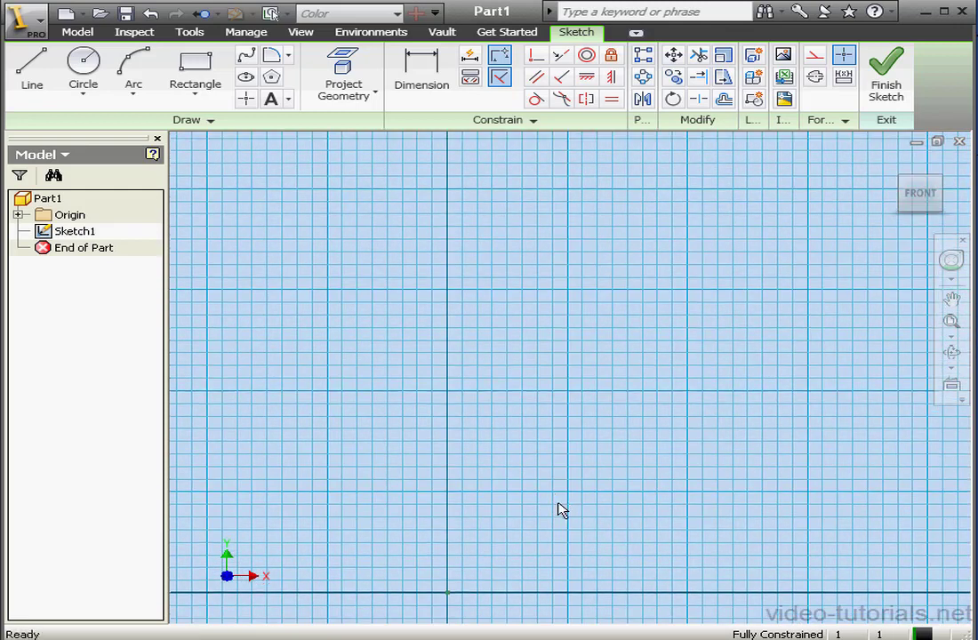
pyautogui.scroll(-2, 564, 499)
pyautogui.moveTo(562, 467); pyautogui.dragTo(527, 478, button='middle')
# Draw a three-point arc from the origin curving up-right, then finish Sketch1.
pyautogui.click(133, 73)
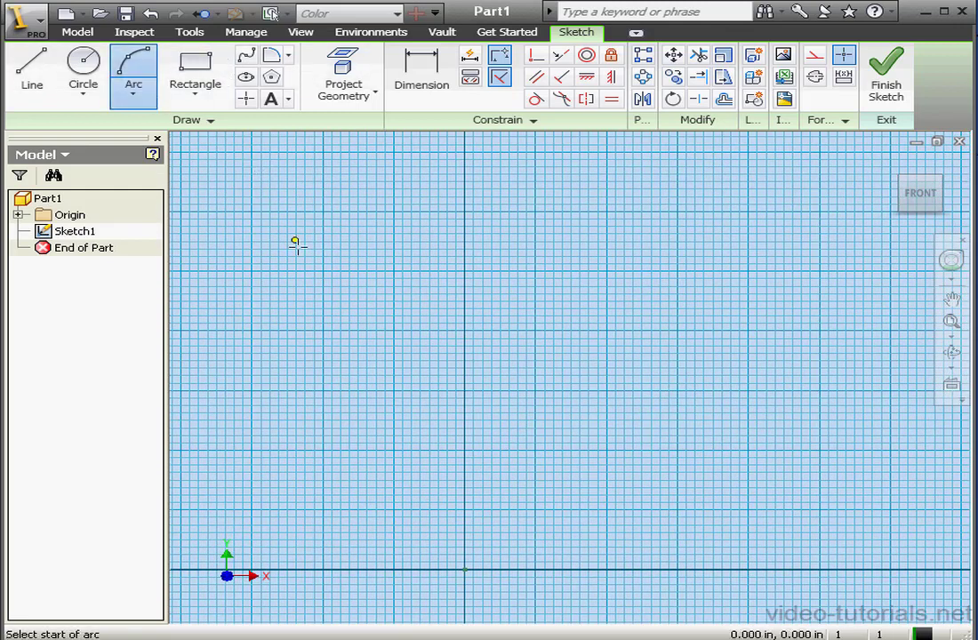
pyautogui.click(465, 570)
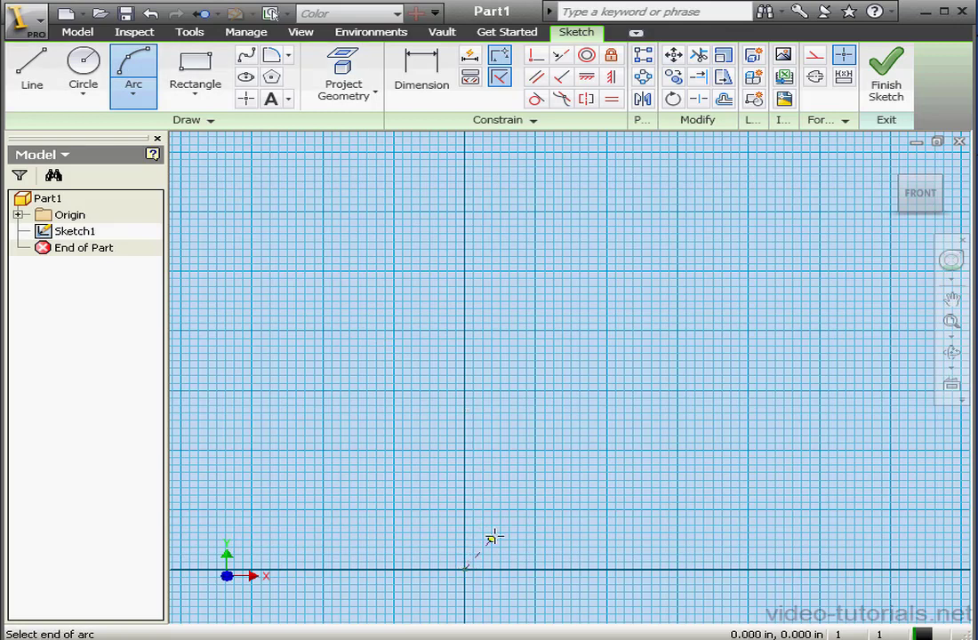
pyautogui.click(534, 270)
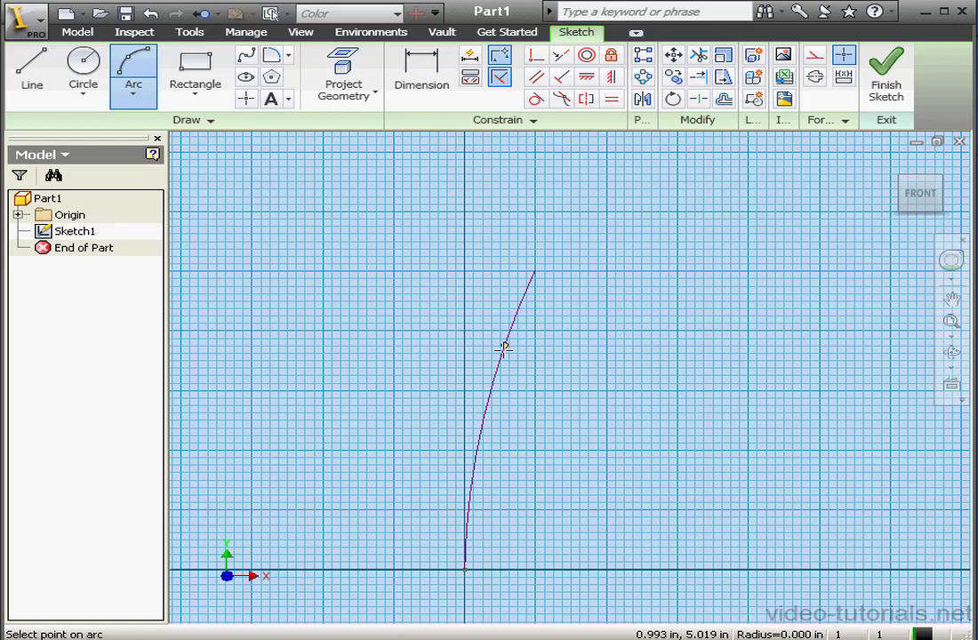
pyautogui.click(476, 437)
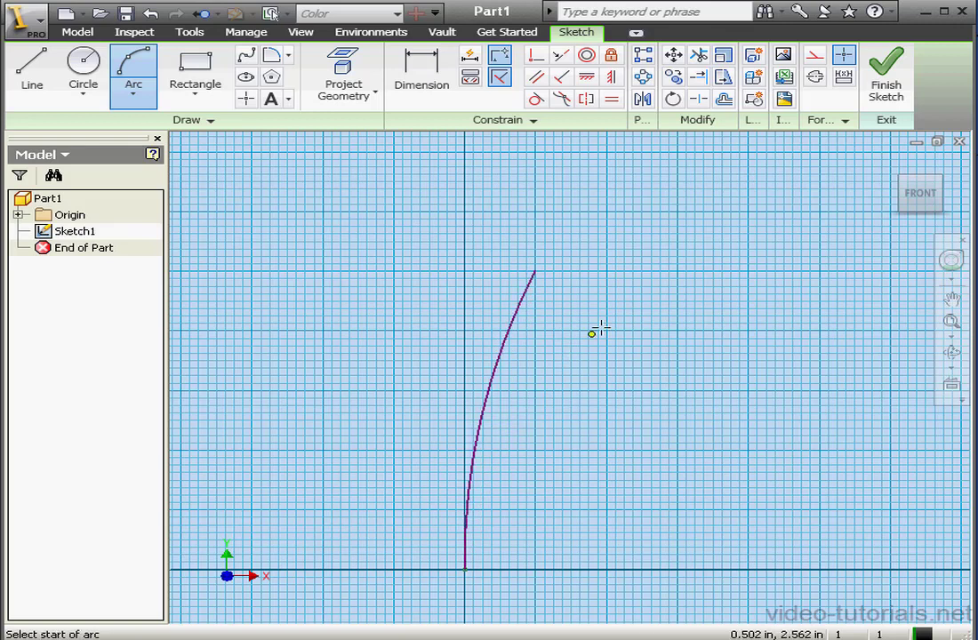
pyautogui.click(886, 76)
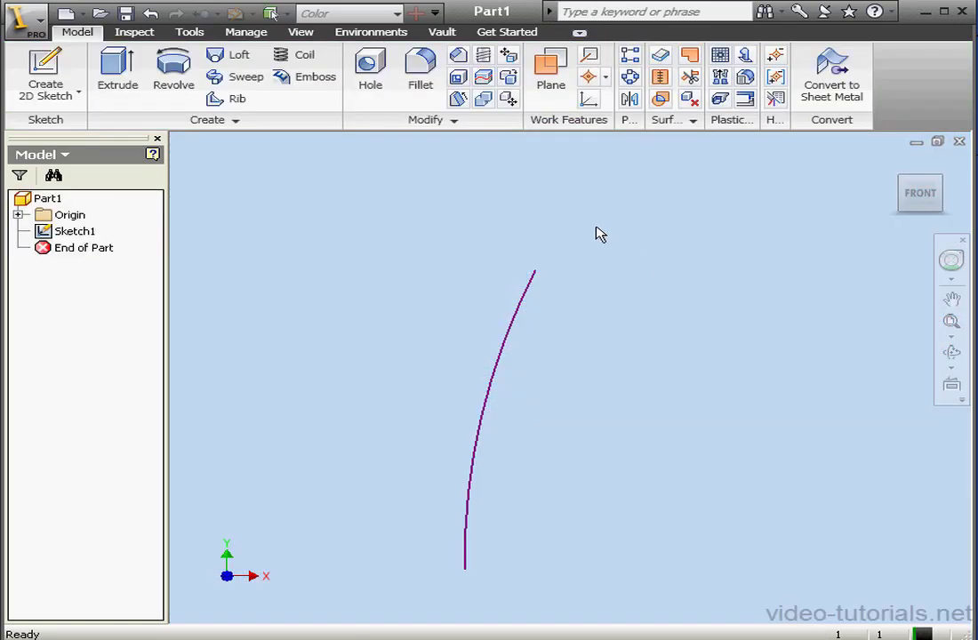
# Start a new sketch on the XZ Plane viewed from the top, recentred on the origin.
pyautogui.click(18, 215)
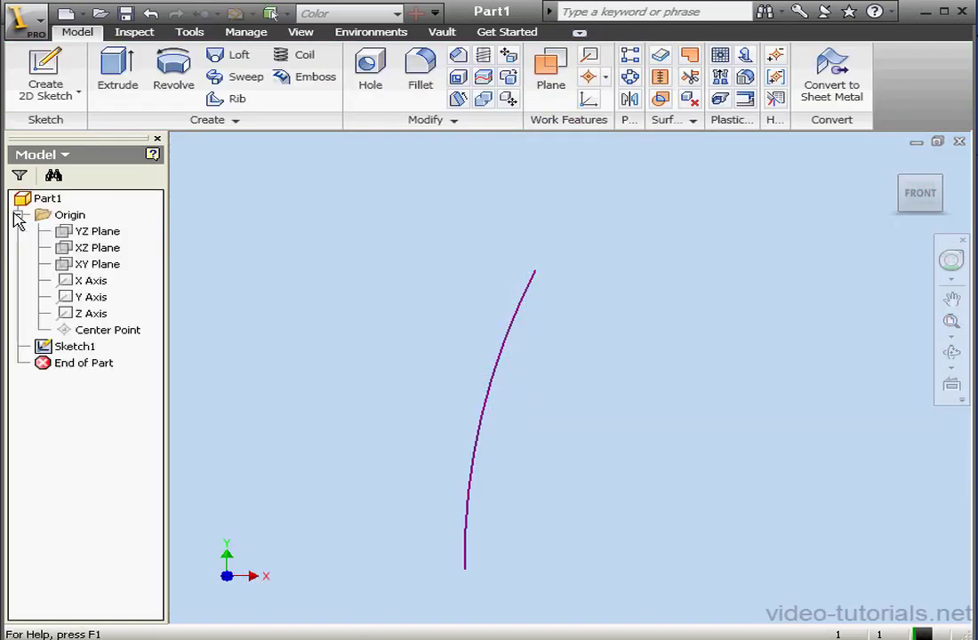
pyautogui.click(57, 78)
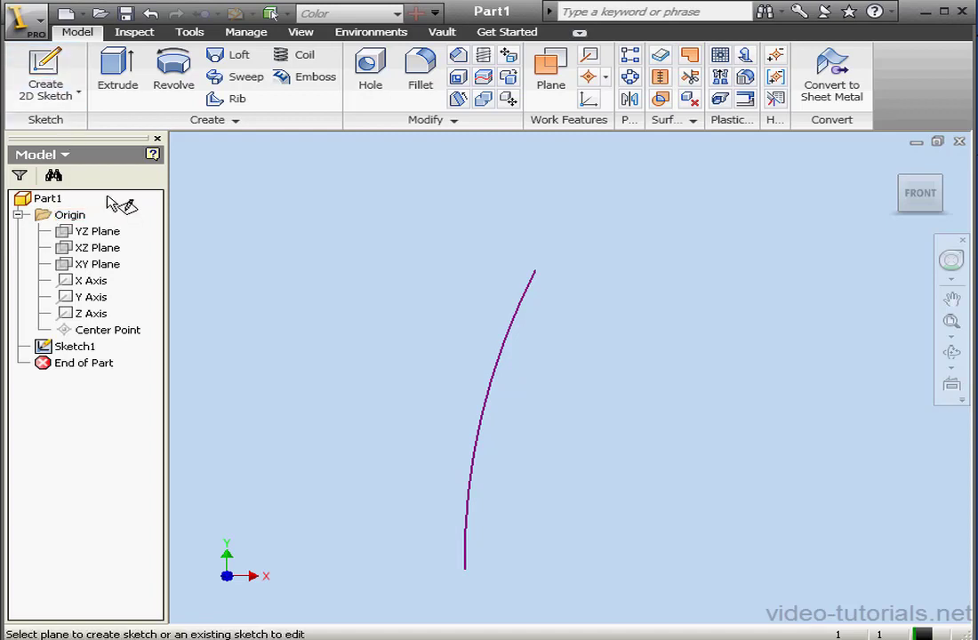
pyautogui.click(108, 247)
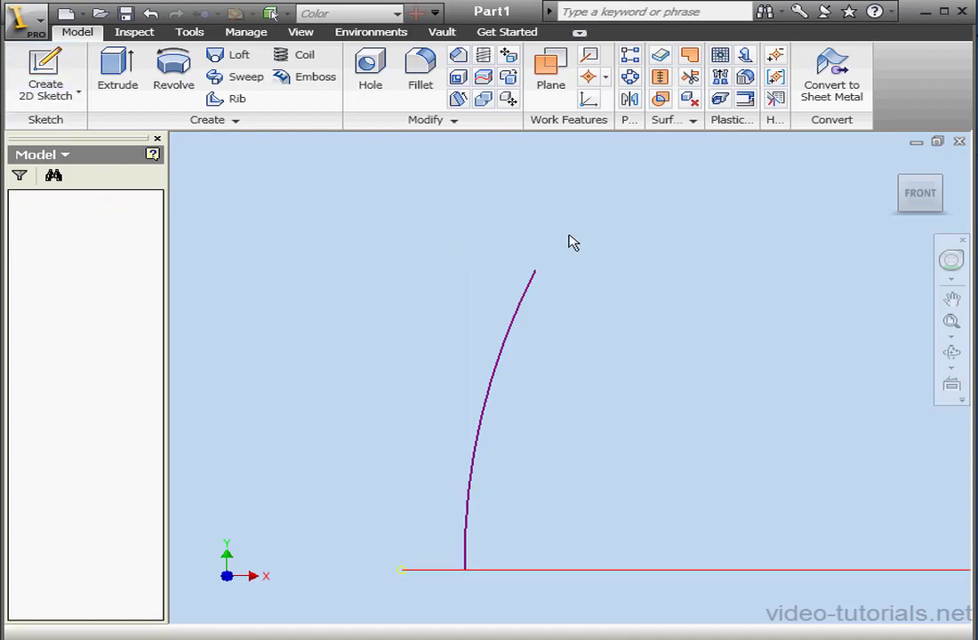
pyautogui.click(924, 176)
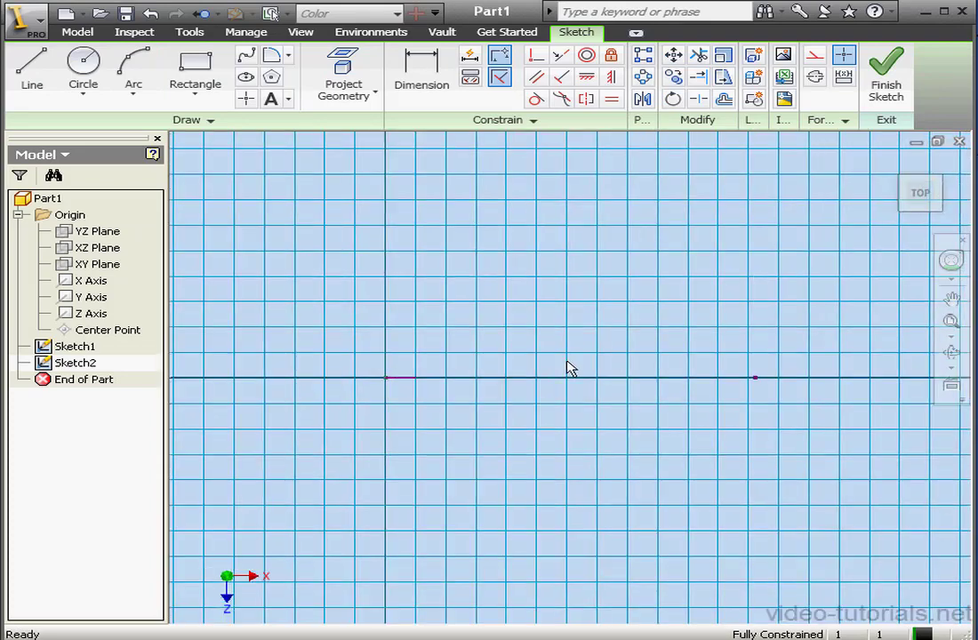
pyautogui.moveTo(571, 367)
pyautogui.mouseDown(button='middle')
pyautogui.moveTo(638, 342)
pyautogui.moveTo(667, 360)
pyautogui.mouseUp(button='middle')
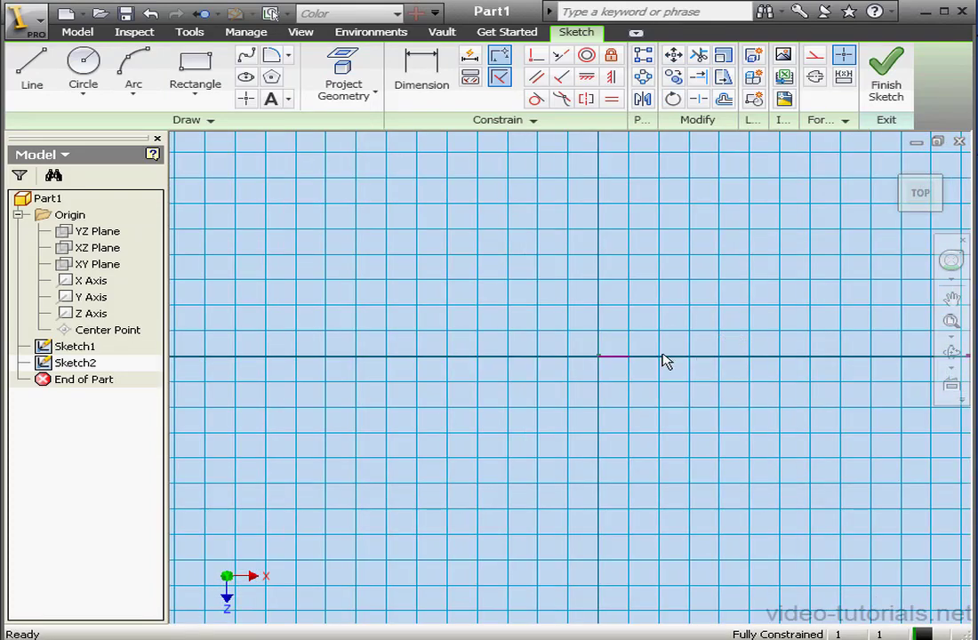
pyautogui.scroll(5, 667, 360)
# Draw a rectangle near the origin and make its top and right edges equal.
pyautogui.click(196, 70)
pyautogui.click(371, 209)
pyautogui.click(478, 288)
pyautogui.rightClick(541, 259)
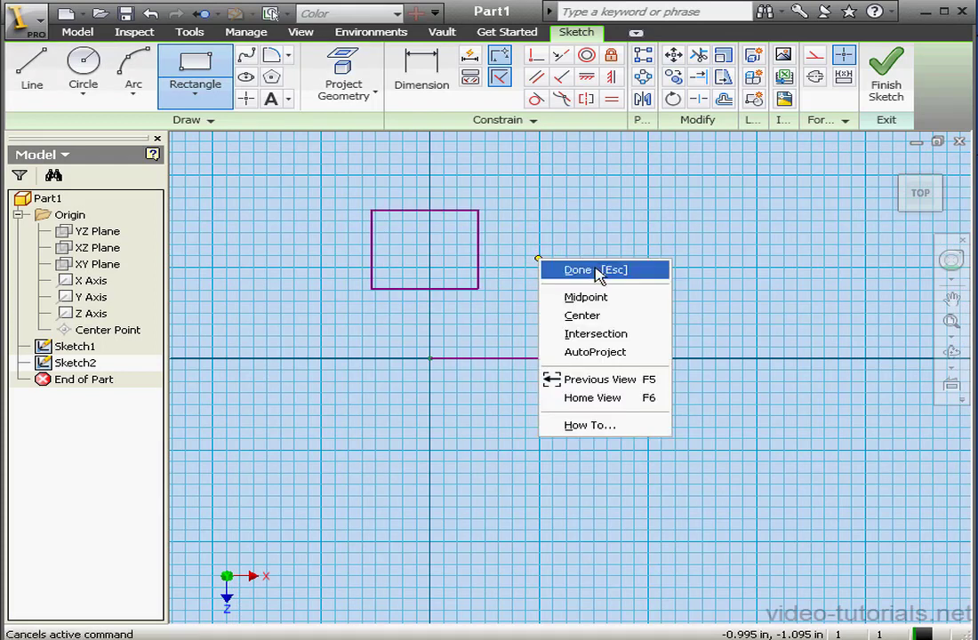
pyautogui.click(592, 271)
pyautogui.click(614, 100)
pyautogui.click(458, 211)
pyautogui.click(479, 240)
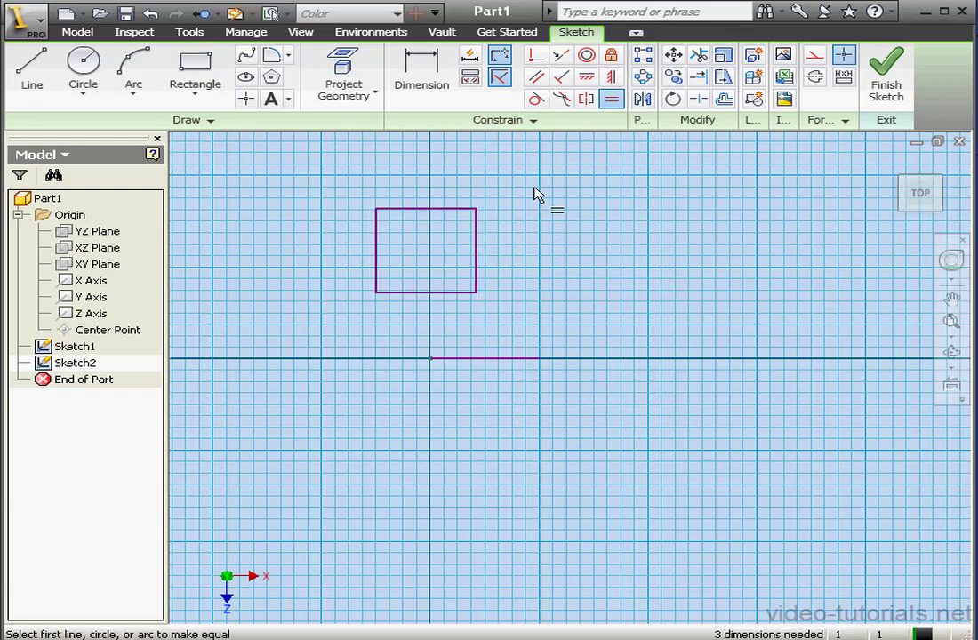
# Dimension the square's side to 0.75.
pyautogui.click(424, 68)
pyautogui.click(477, 236)
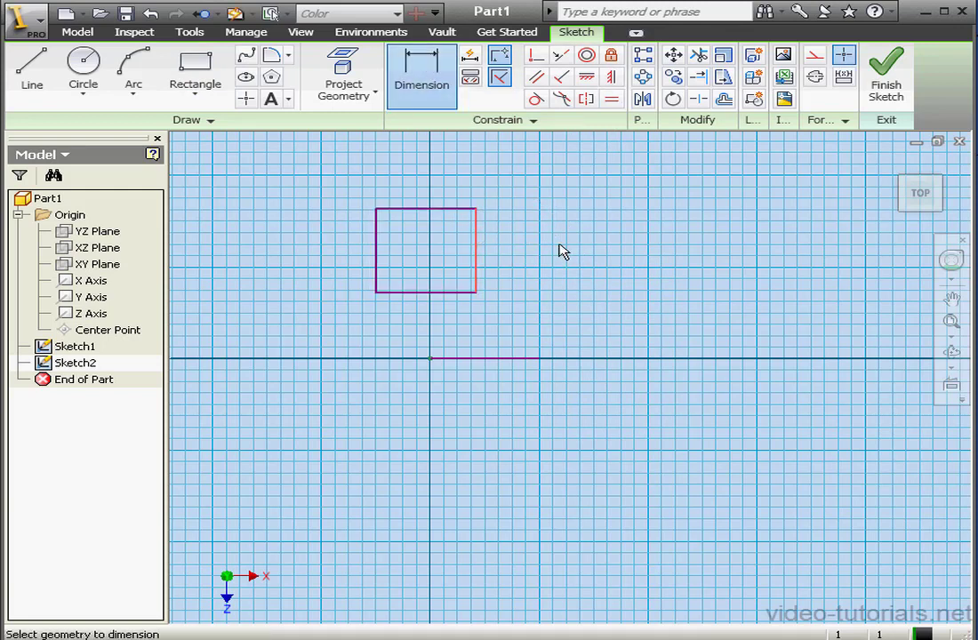
pyautogui.click(573, 243)
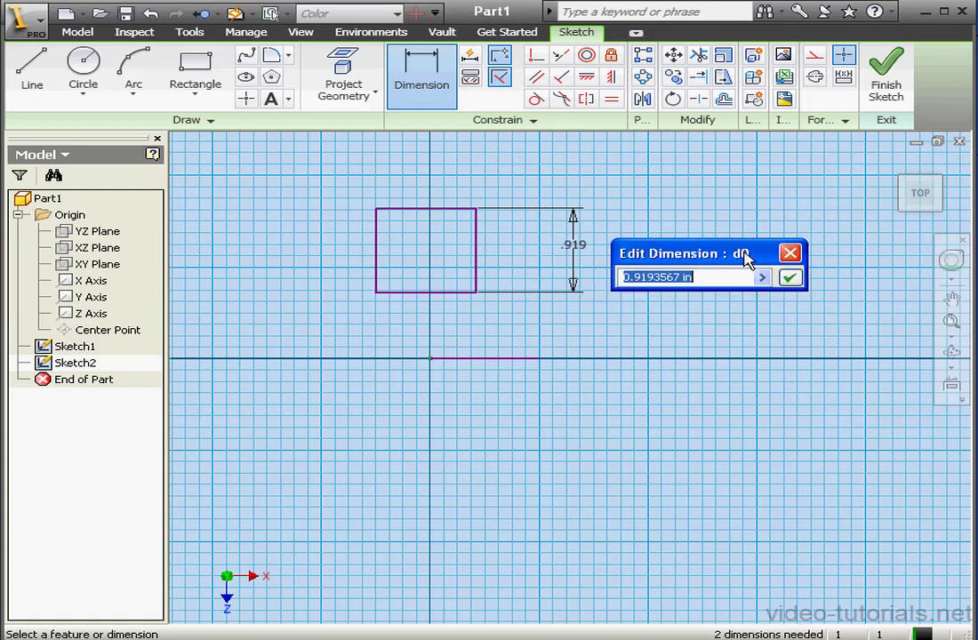
pyautogui.moveTo(715, 268); pyautogui.dragTo(628, 274)
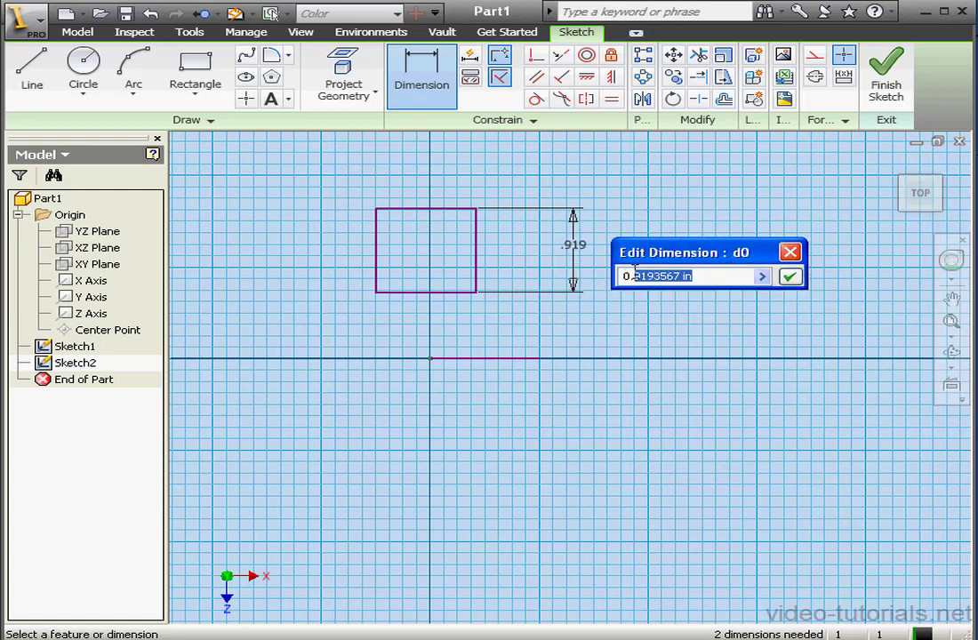
pyautogui.write('75')
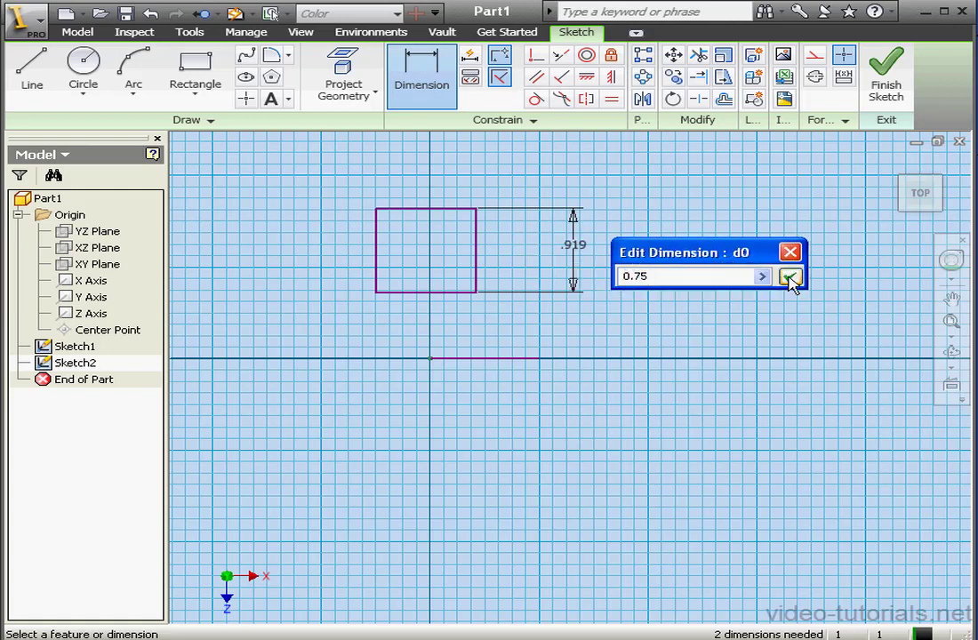
pyautogui.click(790, 278)
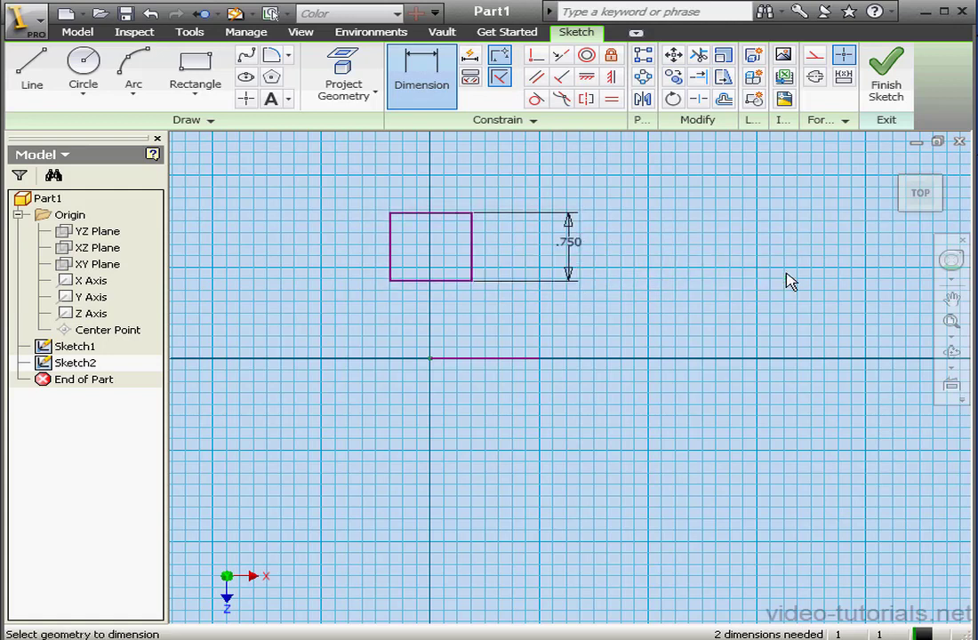
# Add a construction diagonal with its midpoint coincident to the arc's start, then finish Sketch2.
pyautogui.click(32, 70)
pyautogui.click(391, 280)
pyautogui.click(472, 212)
pyautogui.press('Escape')
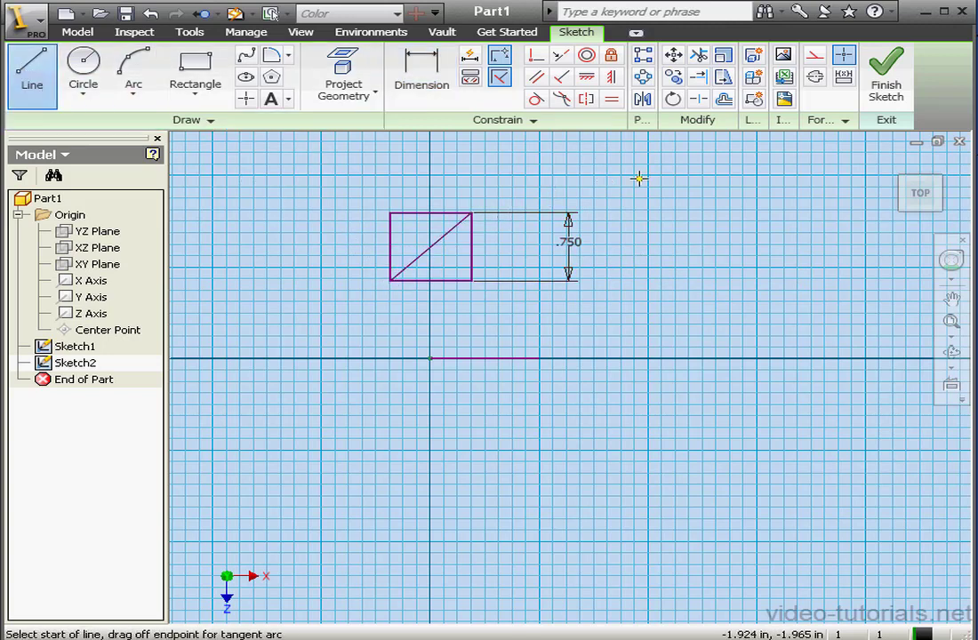
pyautogui.click(535, 55)
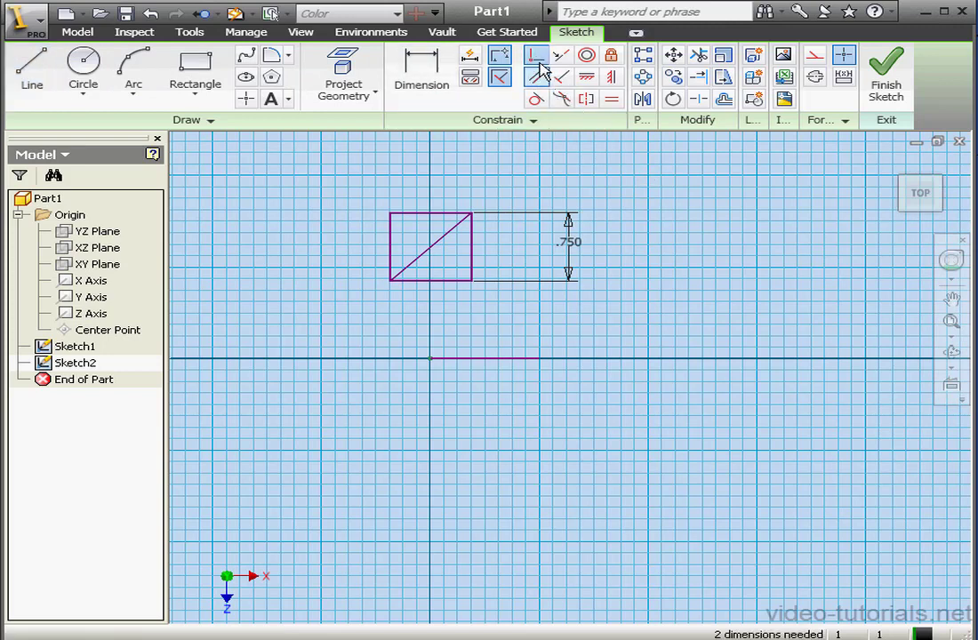
pyautogui.click(431, 247)
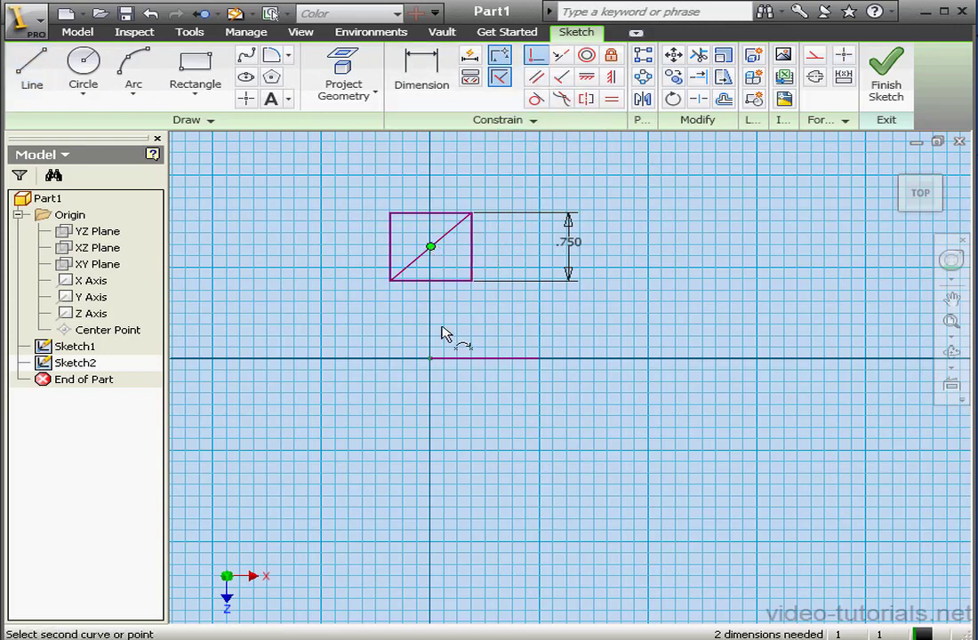
pyautogui.click(432, 359)
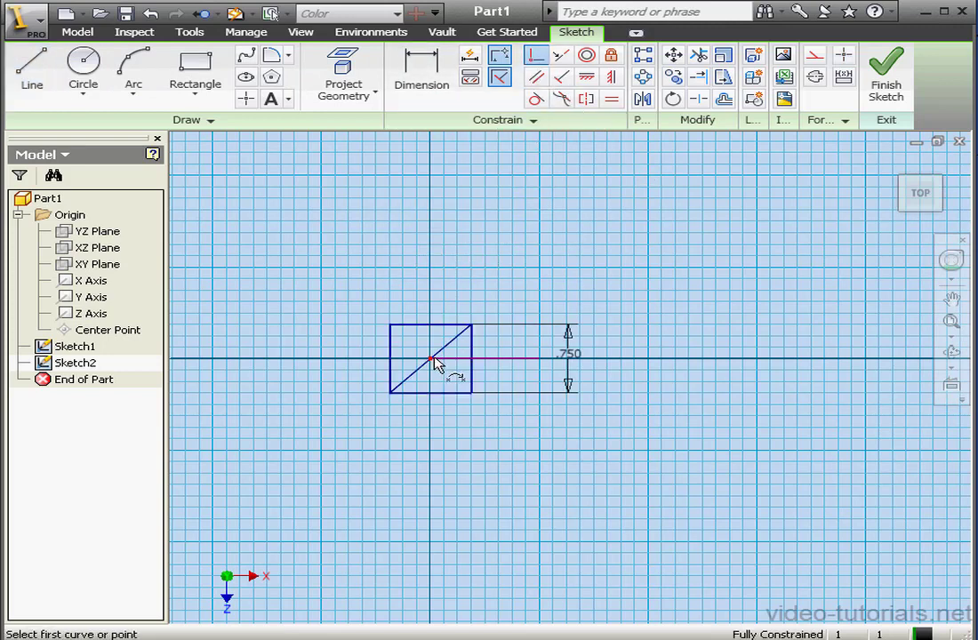
pyautogui.rightClick(629, 250)
pyautogui.click(640, 254)
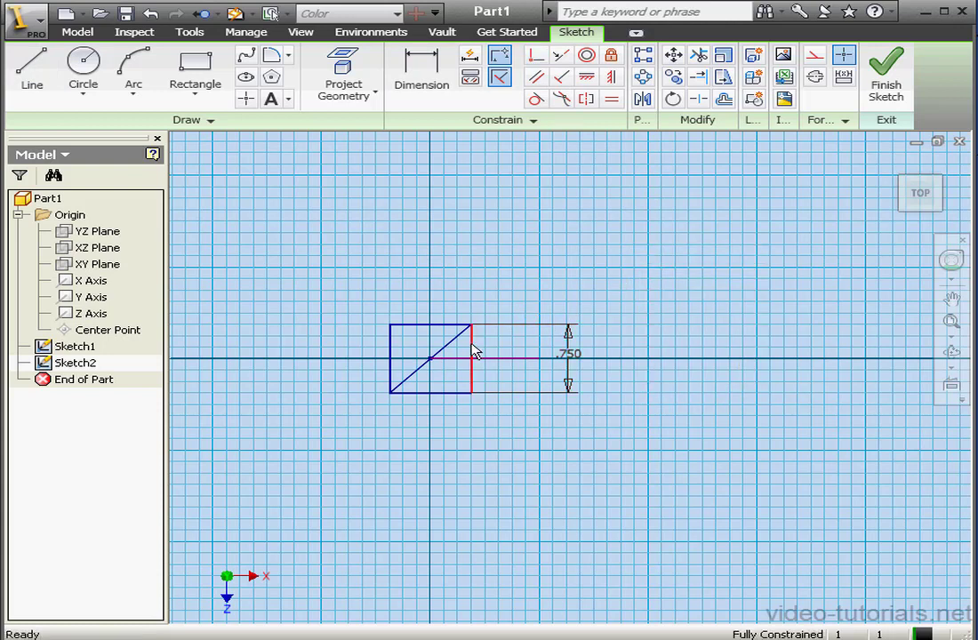
pyautogui.click(815, 54)
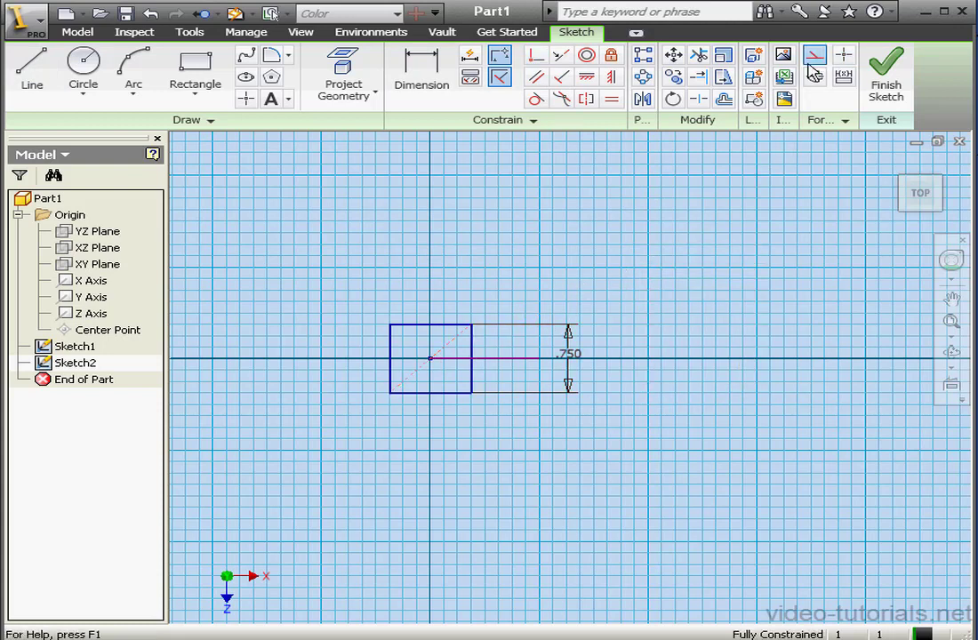
pyautogui.click(889, 84)
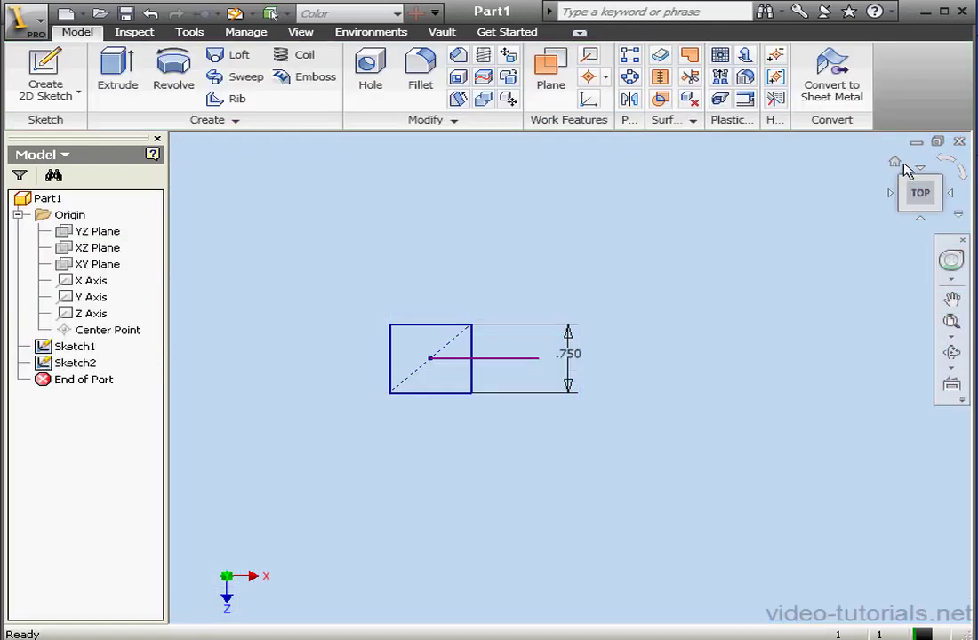
# Restore the home view of both sketches and start the work plane command.
pyautogui.click(895, 164)
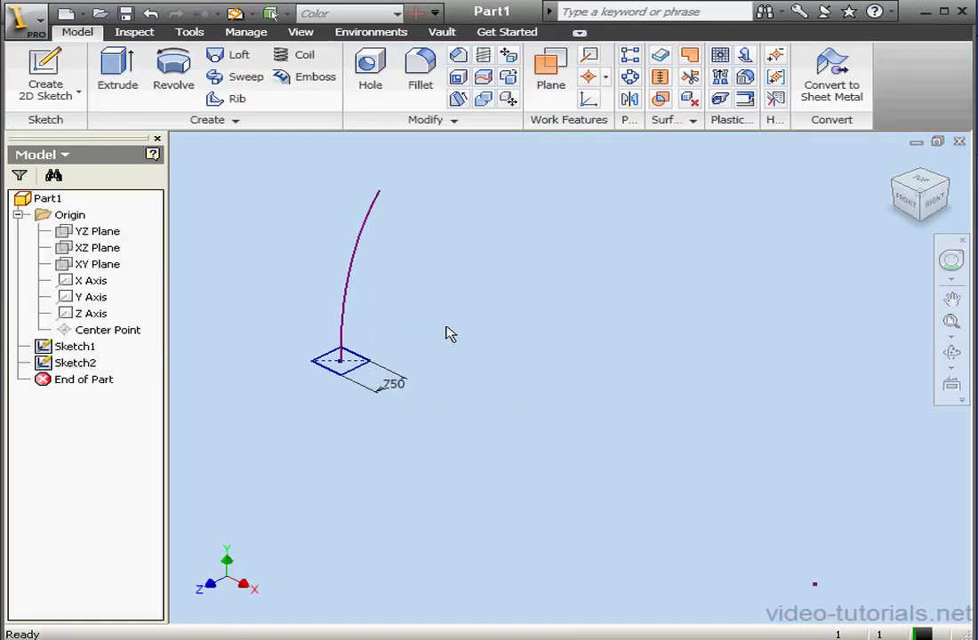
pyautogui.moveTo(561, 415)
pyautogui.mouseDown(button='middle')
pyautogui.moveTo(519, 417)
pyautogui.moveTo(552, 395)
pyautogui.moveTo(553, 410)
pyautogui.mouseUp(button='middle')
pyautogui.scroll(-3, 519, 417)
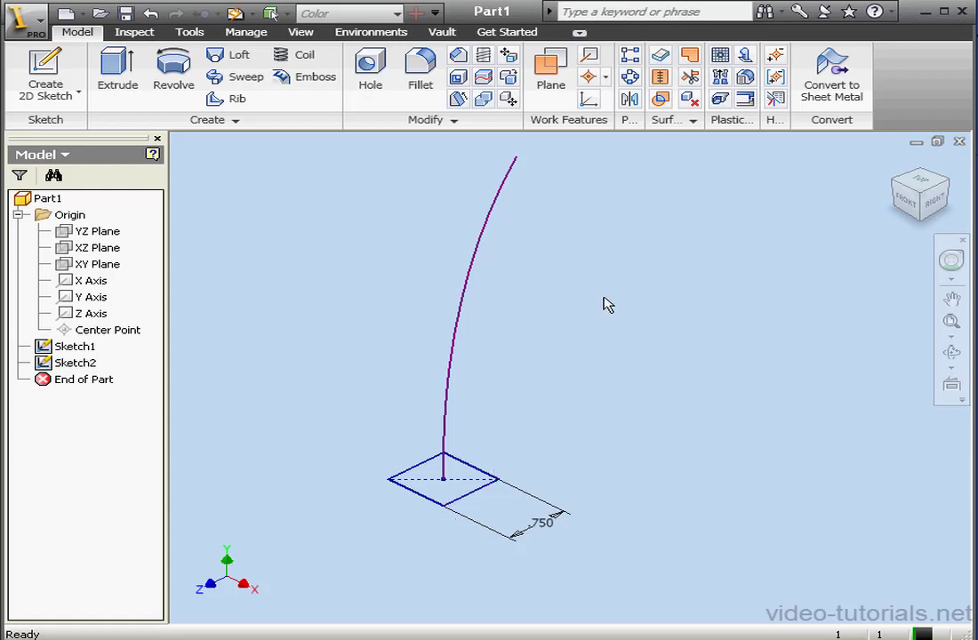
pyautogui.click(558, 68)
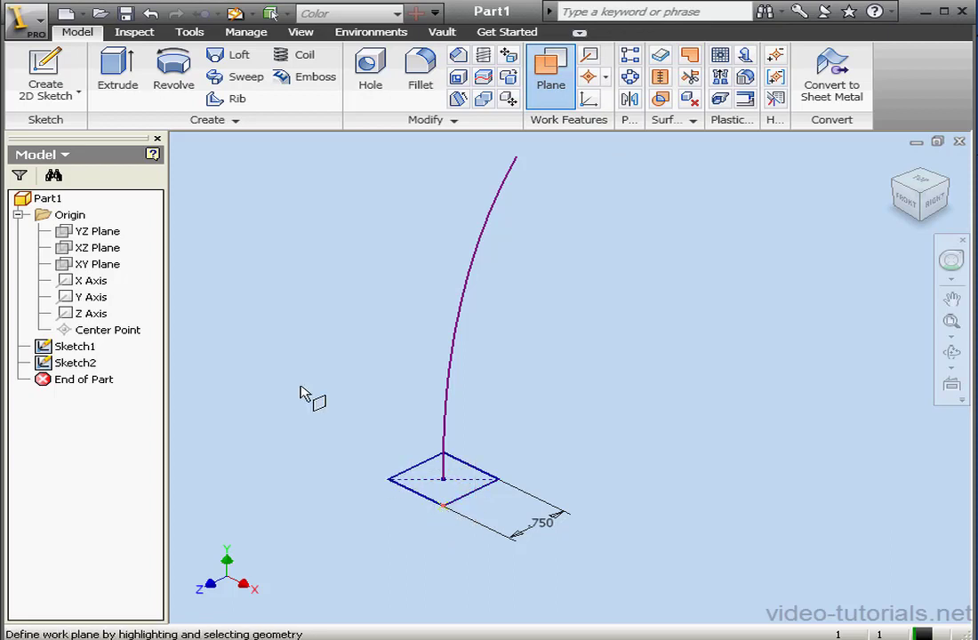
# Create Work Plane1 parallel to the XY Plane and start a sketch on it, viewed from the front.
pyautogui.click(121, 267)
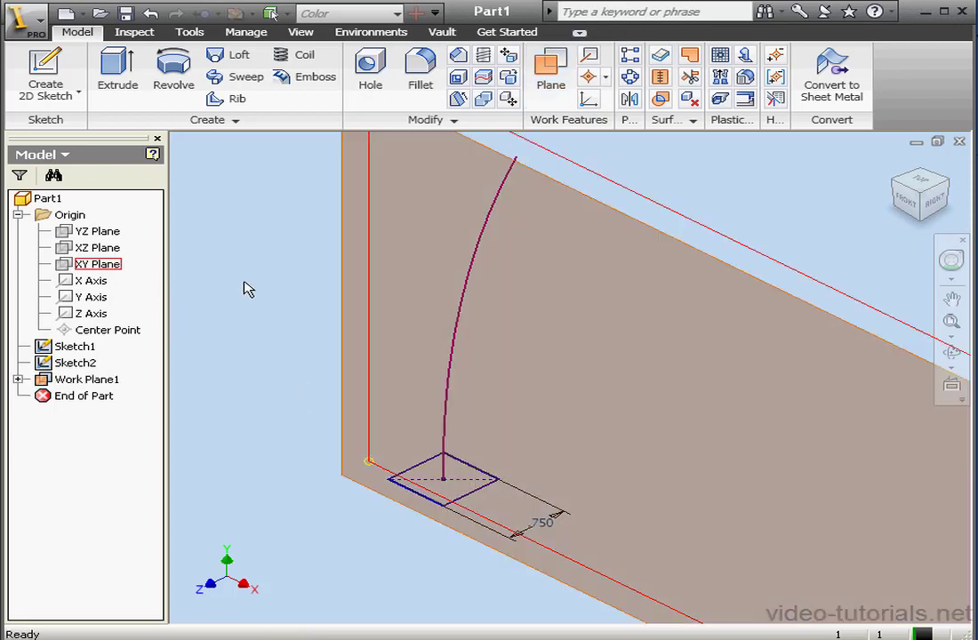
pyautogui.click(45, 76)
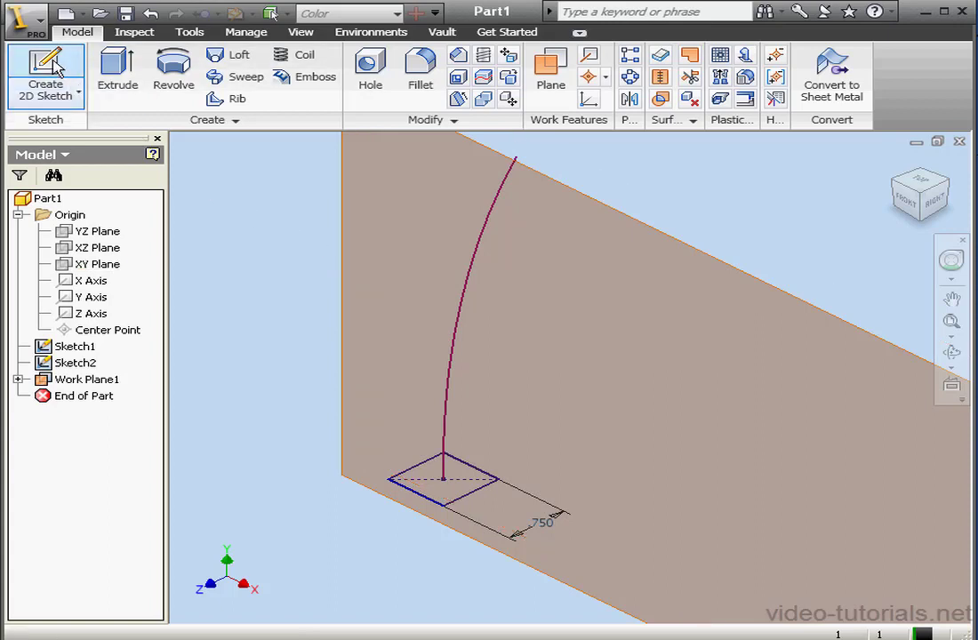
pyautogui.click(342, 361)
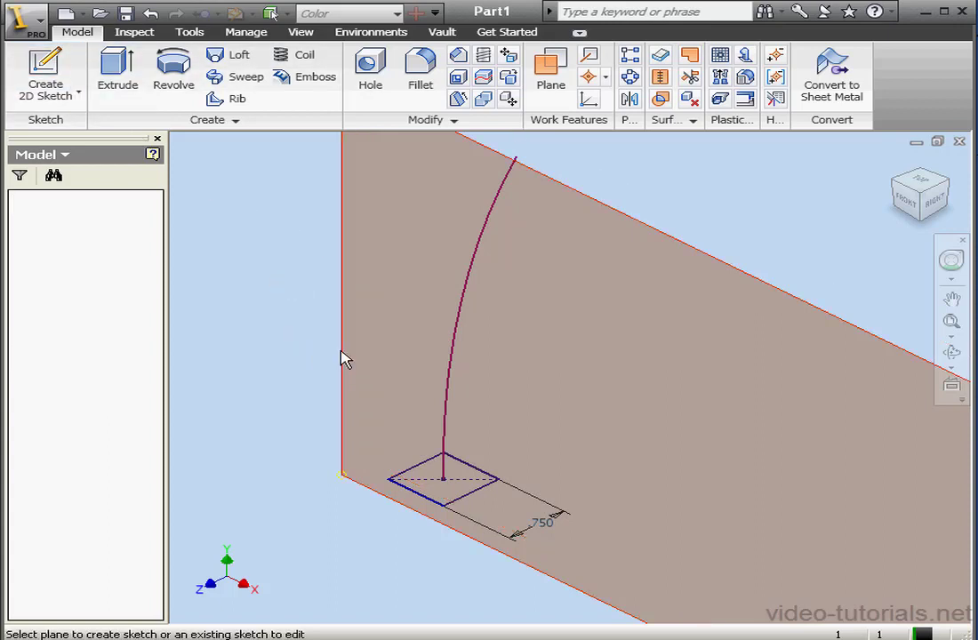
pyautogui.click(911, 209)
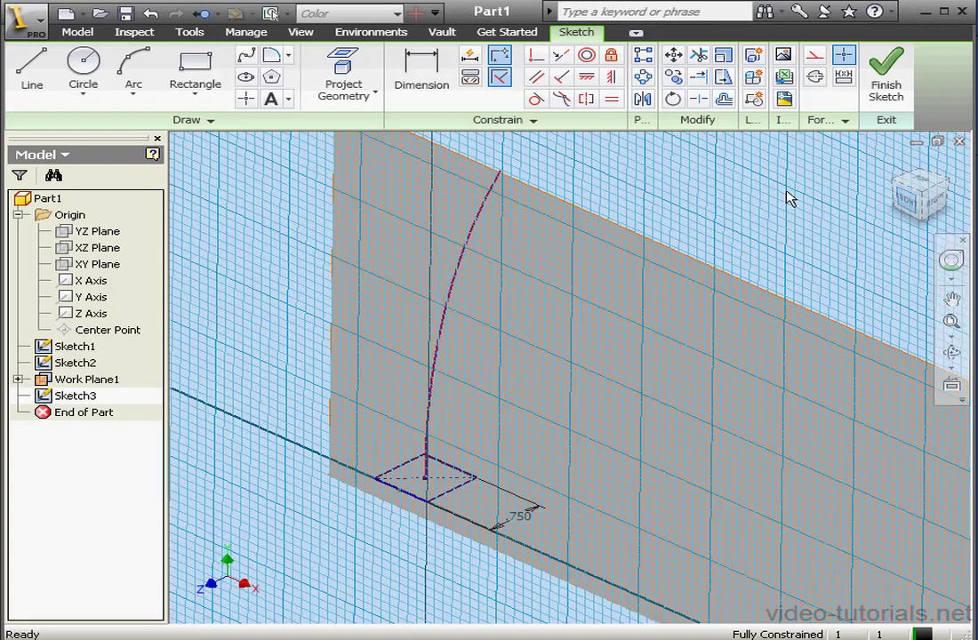
pyautogui.moveTo(395, 408)
pyautogui.mouseDown(button='middle')
pyautogui.moveTo(609, 395)
pyautogui.moveTo(596, 399)
pyautogui.mouseUp(button='middle')
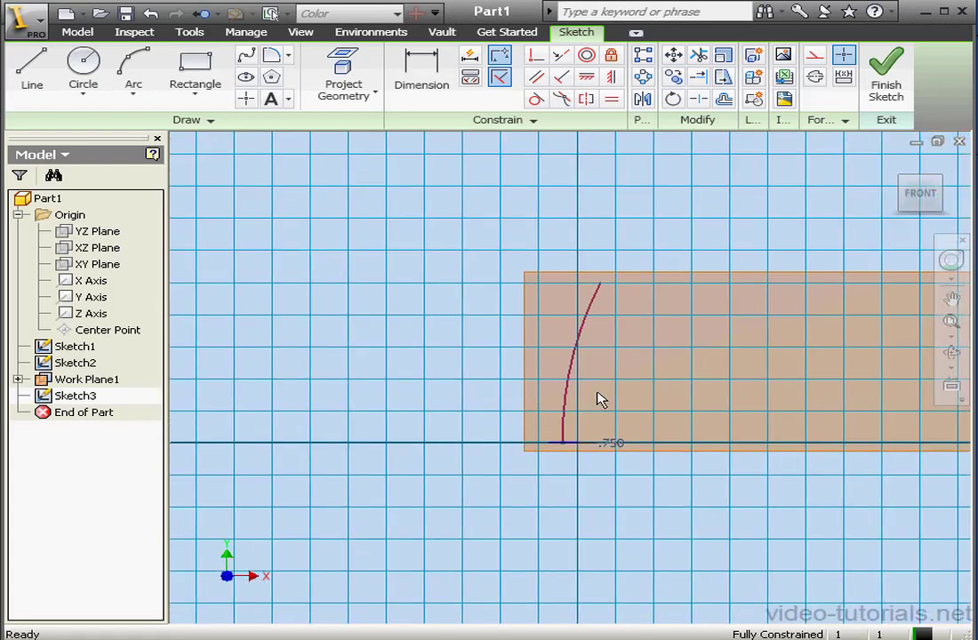
pyautogui.scroll(-3, 596, 400)
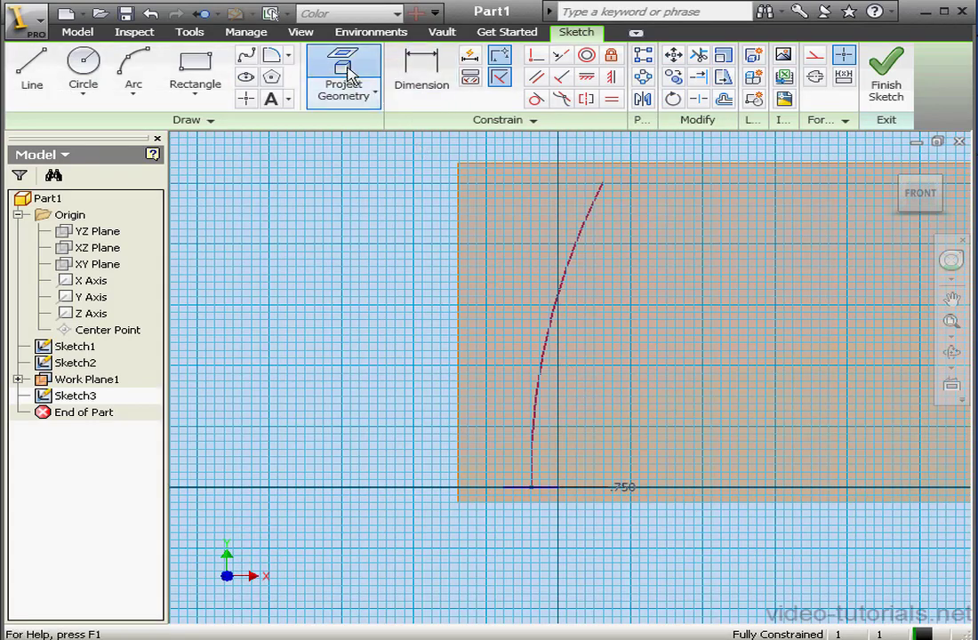
# Project existing geometry, draw a three-point arc crossing the first curve, and finish Sketch3.
pyautogui.click(343, 93)
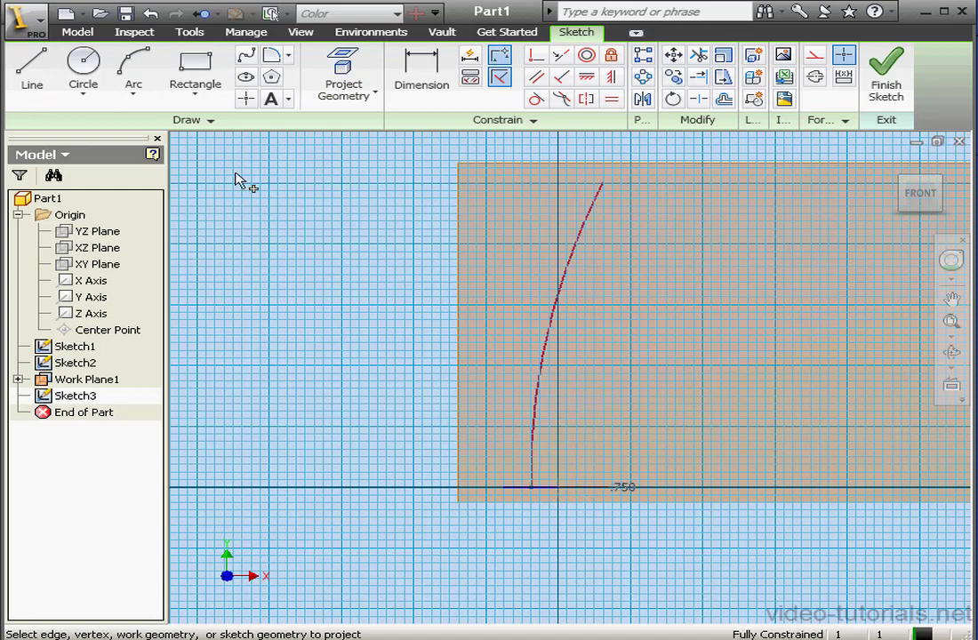
pyautogui.click(133, 78)
pyautogui.click(558, 487)
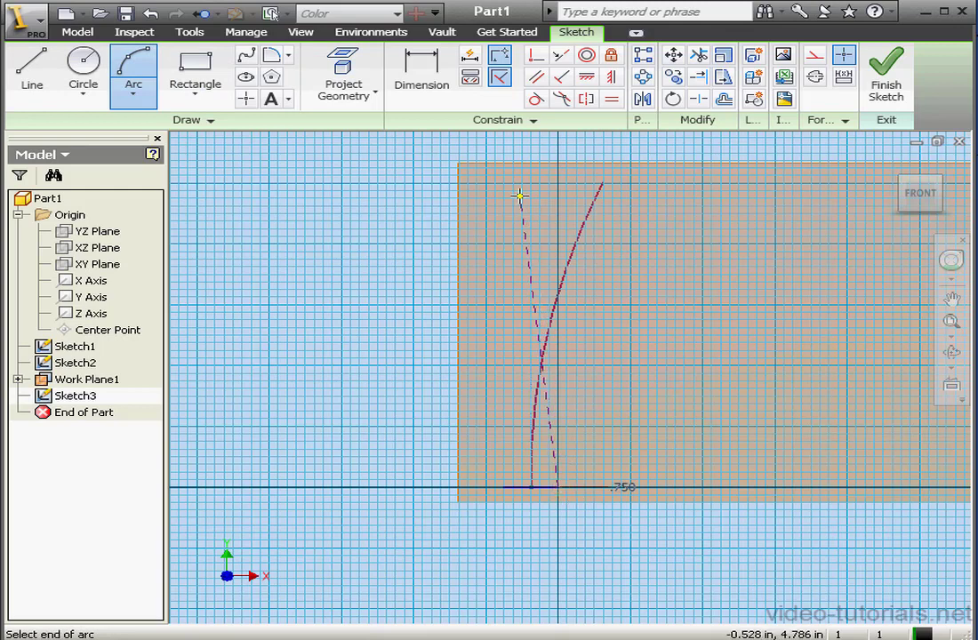
pyautogui.click(515, 187)
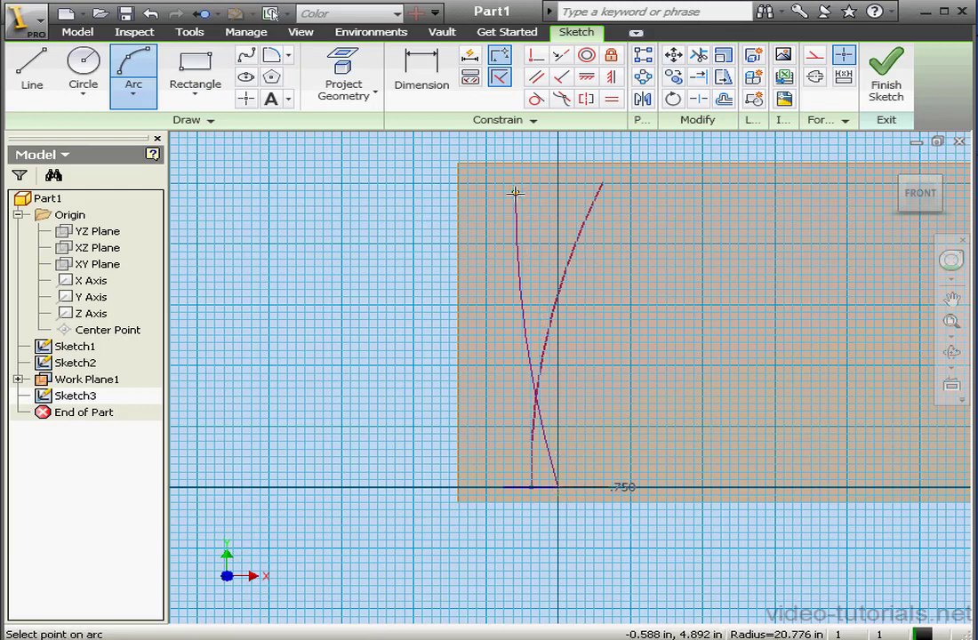
pyautogui.click(538, 286)
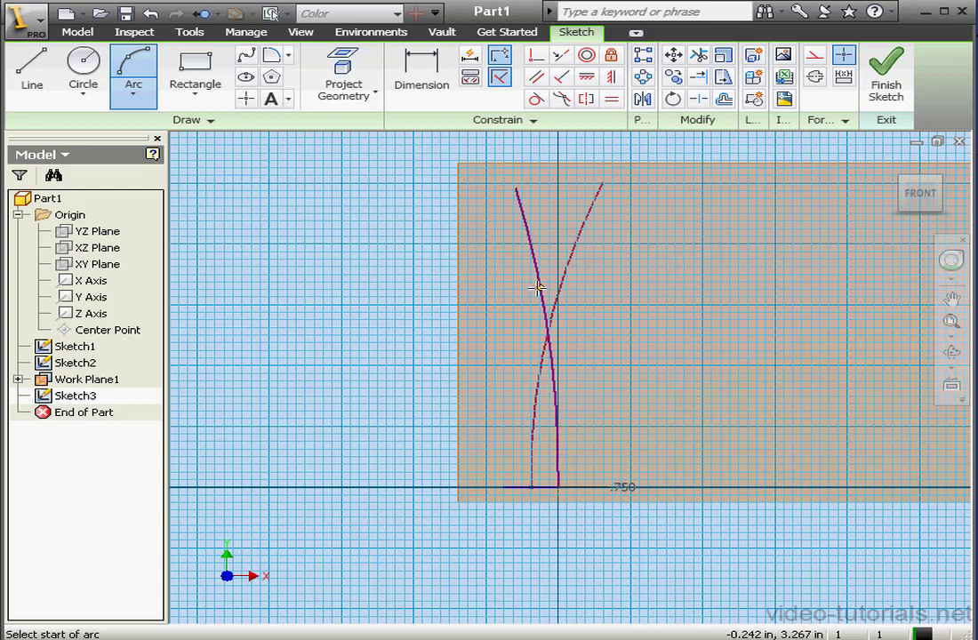
pyautogui.click(887, 84)
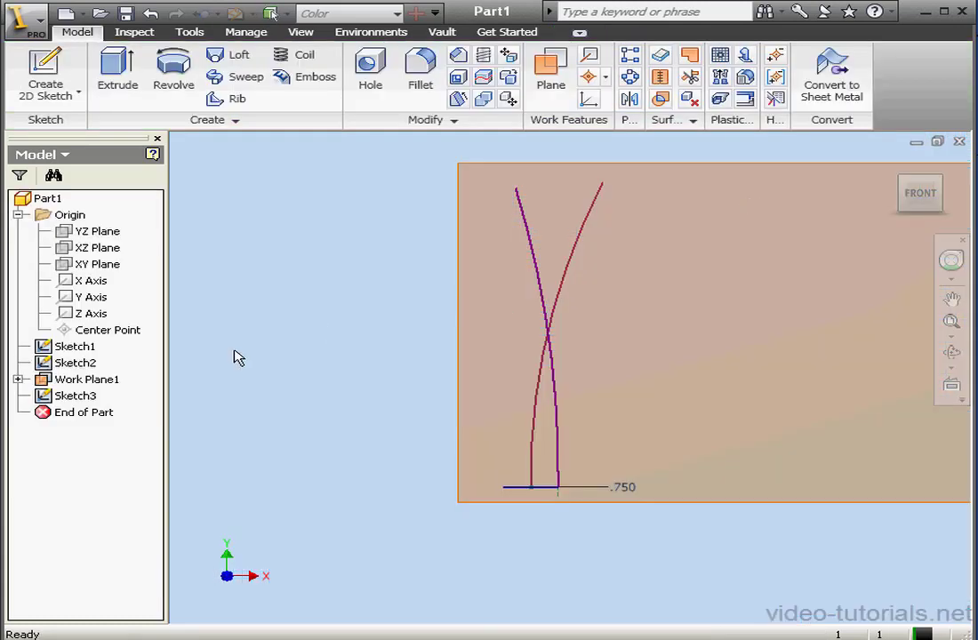
# Hide Work Plane1, recentre the home view on the curves, and start a Sweep.
pyautogui.click(110, 380)
pyautogui.rightClick(109, 380)
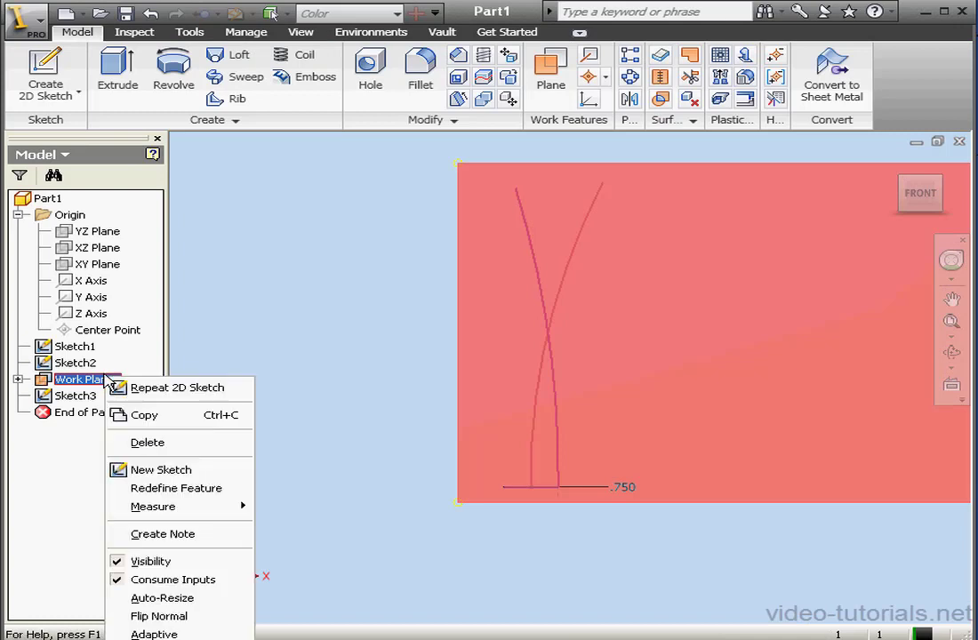
pyautogui.click(164, 562)
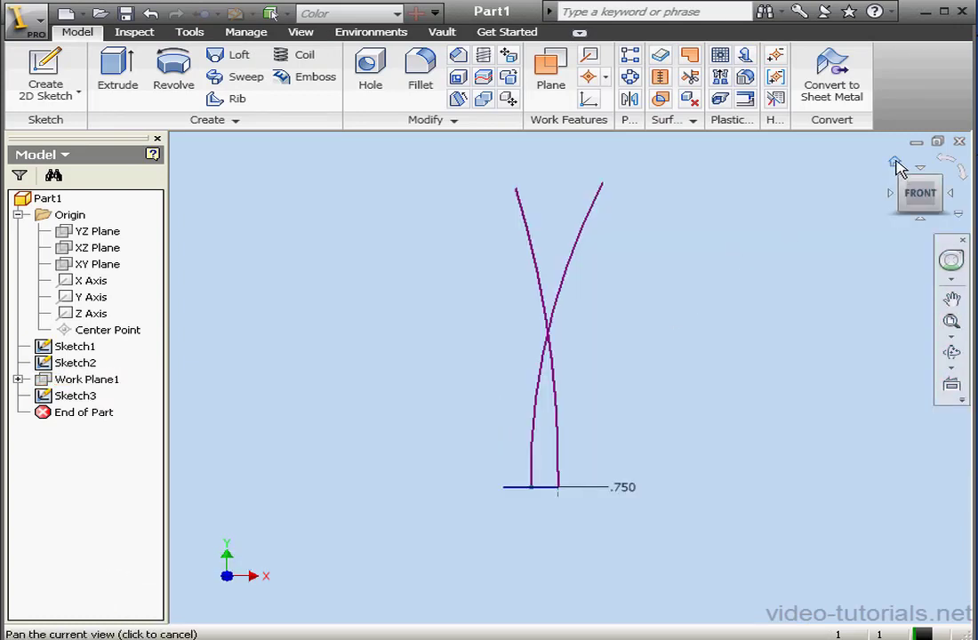
pyautogui.click(896, 164)
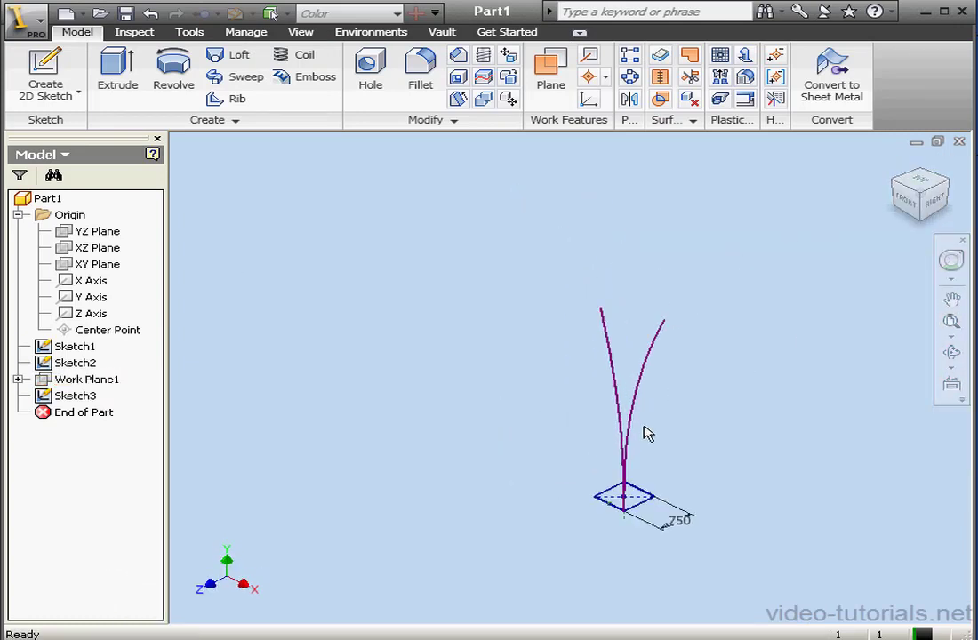
pyautogui.scroll(-2, 648, 439)
pyautogui.moveTo(648, 438); pyautogui.dragTo(537, 403, button='middle')
pyautogui.click(235, 79)
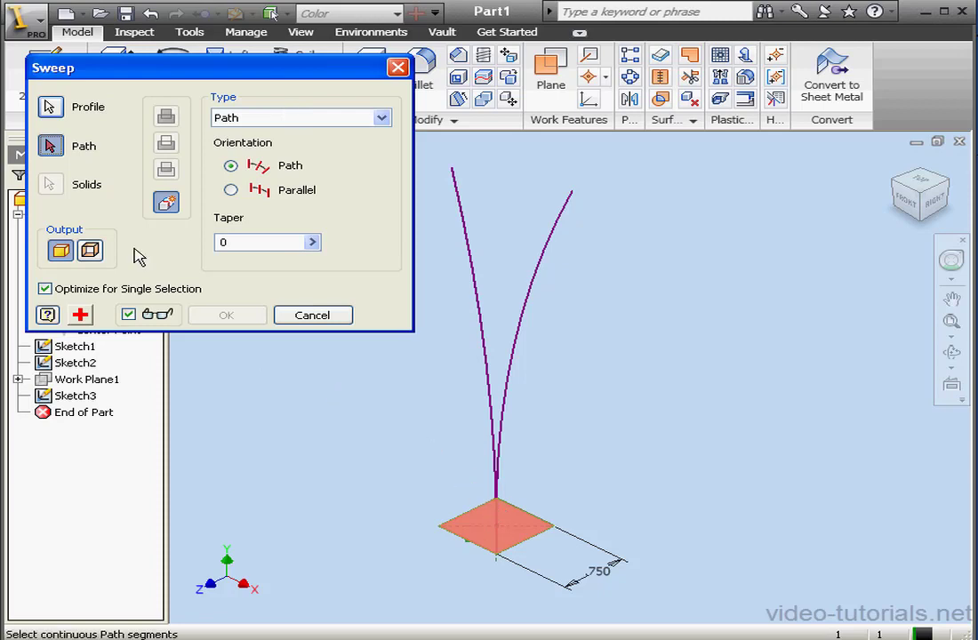
# Sweep the square along the right-hand arc with Path orientation, trying taper values 4 and 0.
pyautogui.click(540, 267)
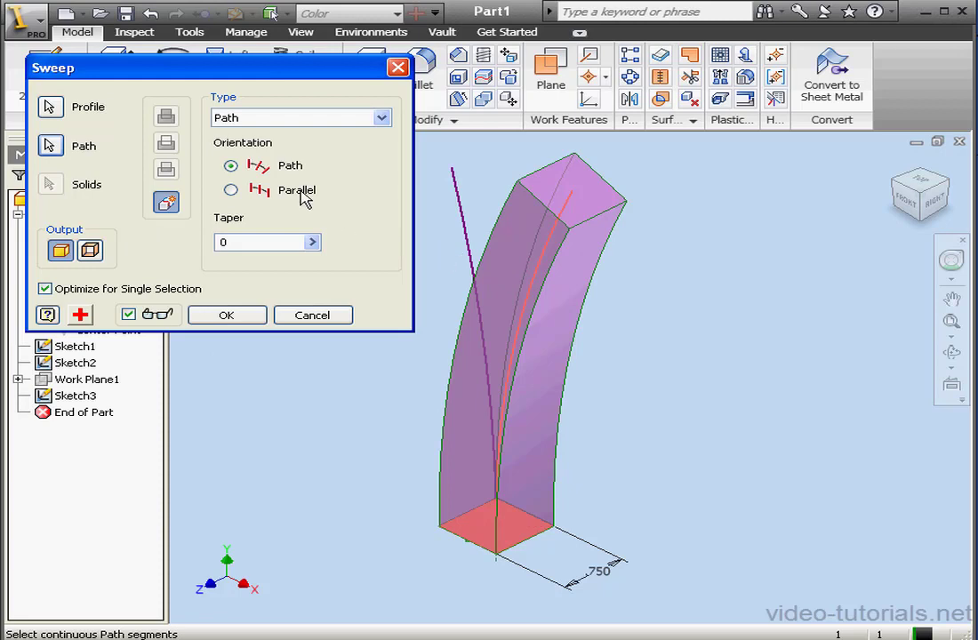
pyautogui.click(231, 190)
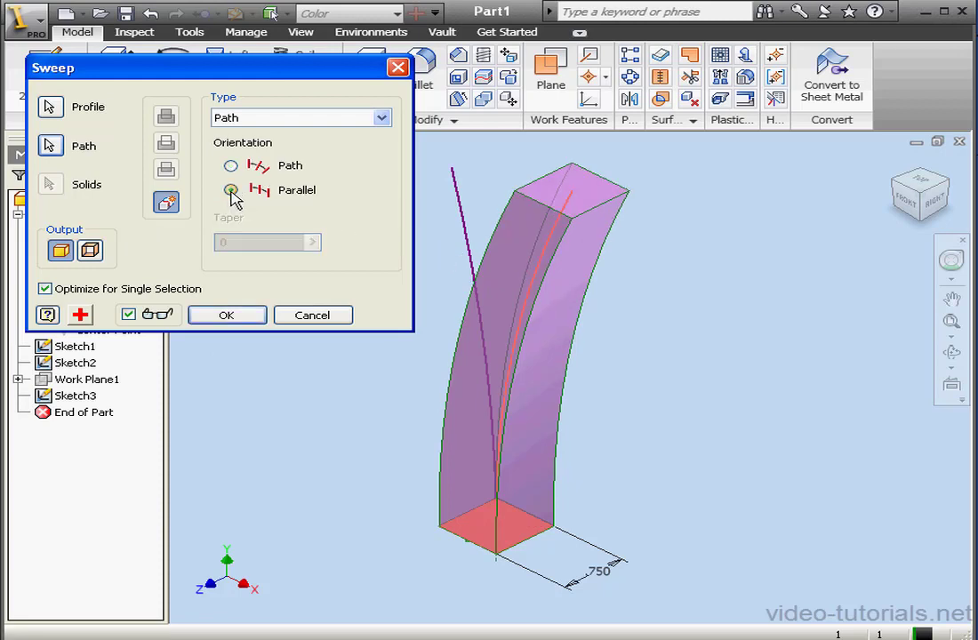
pyautogui.click(231, 166)
pyautogui.moveTo(256, 241); pyautogui.dragTo(210, 247)
pyautogui.write('4')
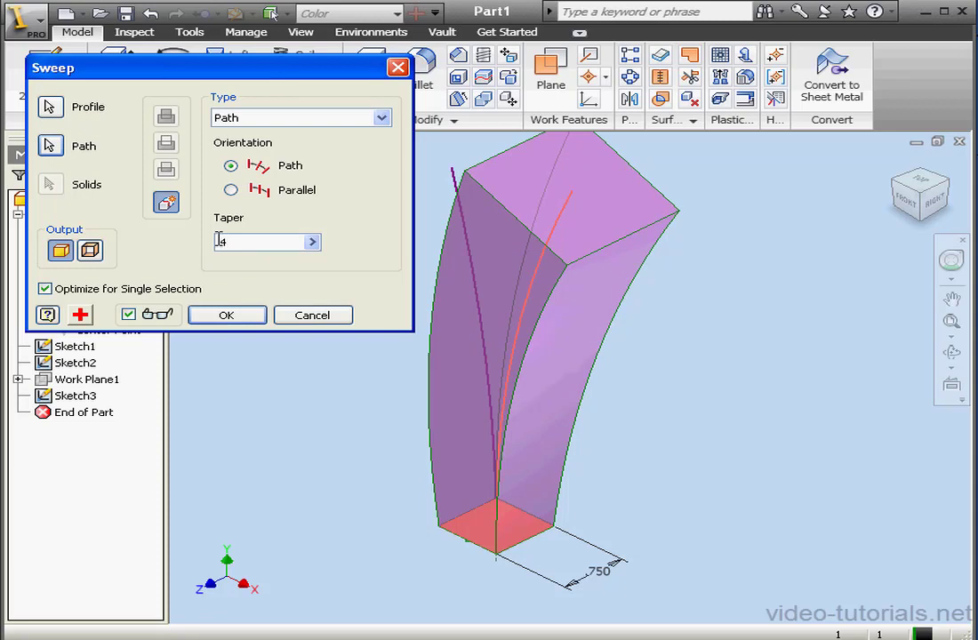
pyautogui.write('-')
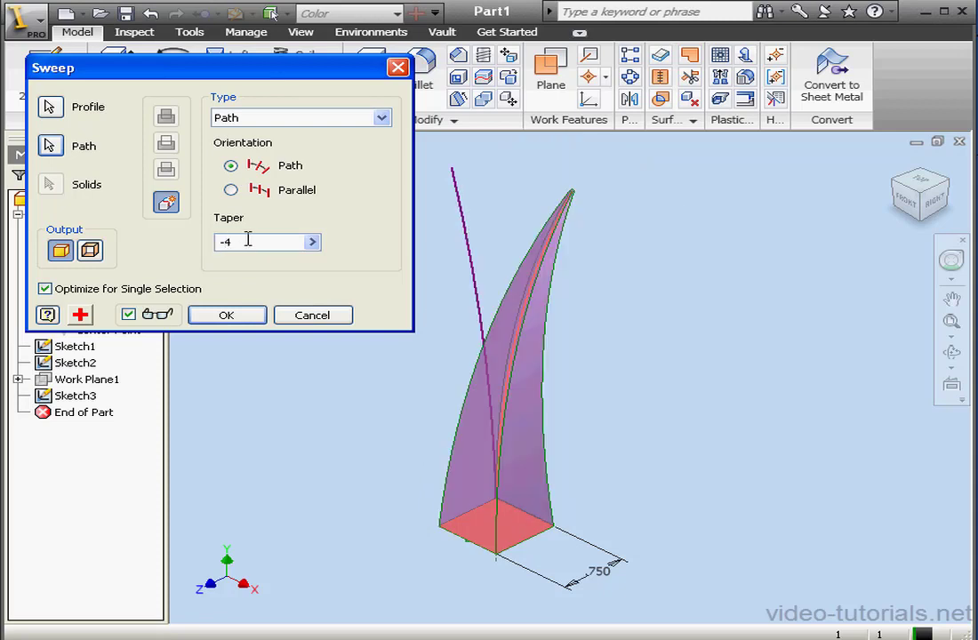
pyautogui.write('0')
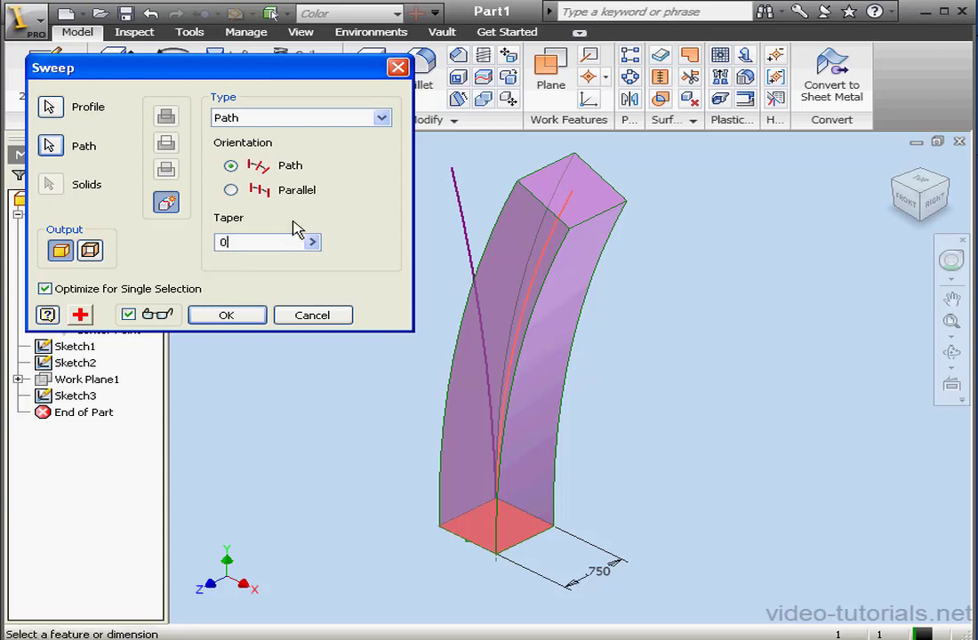
# Create the sweep as Path & Guide Rail along the left curve with X & Y profile scaling.
pyautogui.click(381, 119)
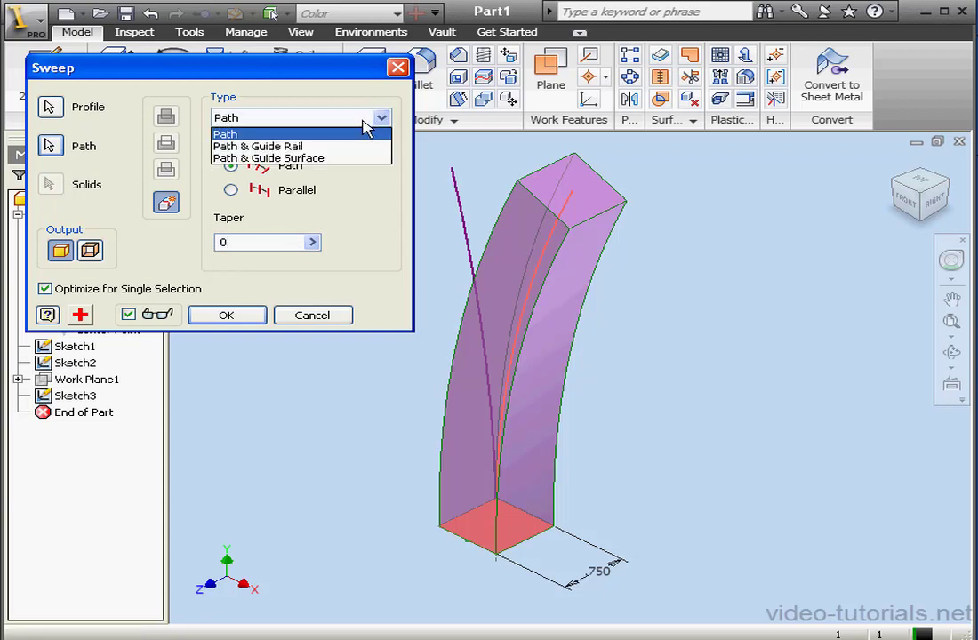
pyautogui.click(320, 147)
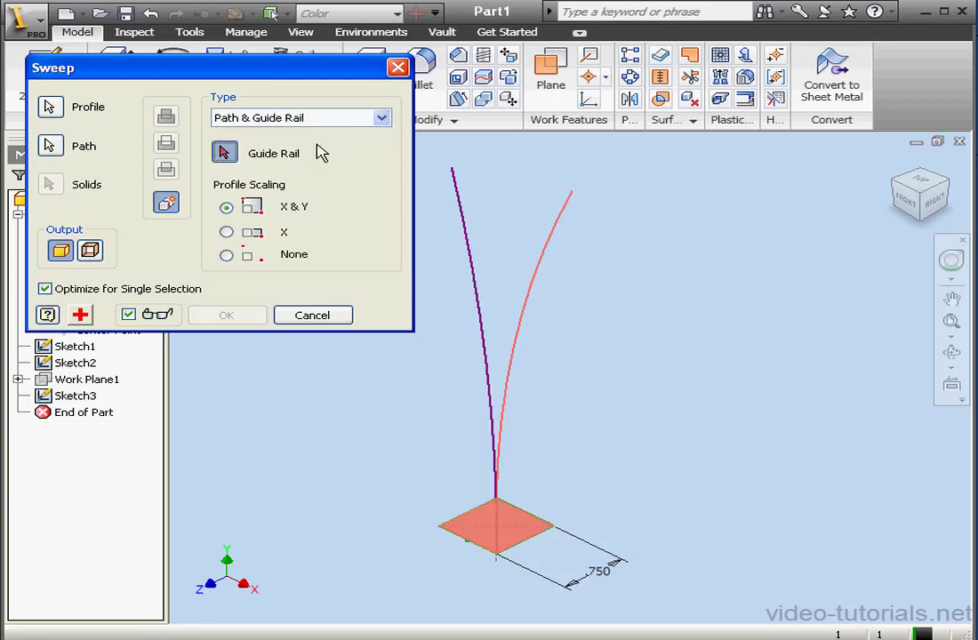
pyautogui.click(458, 208)
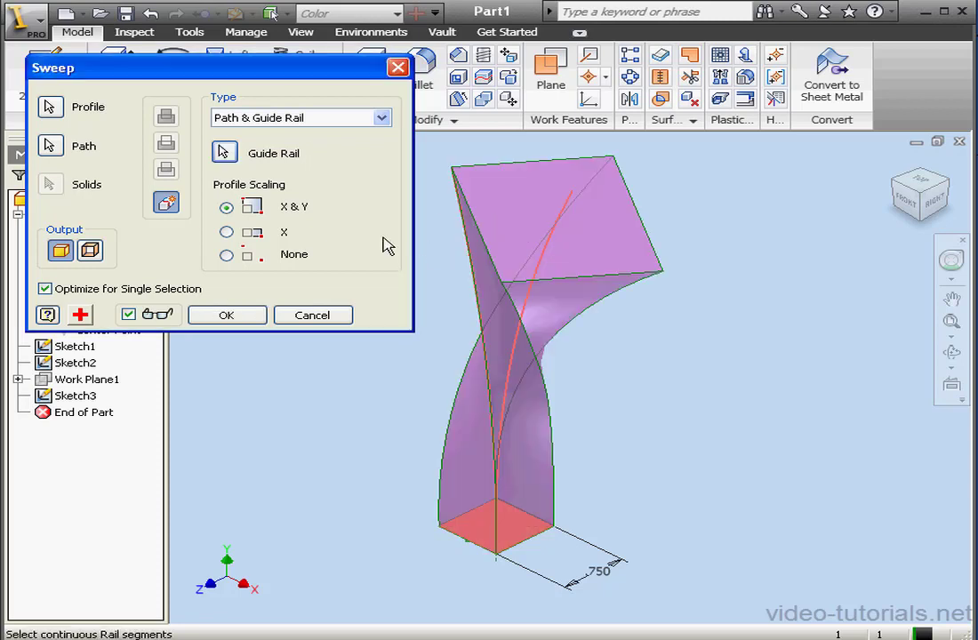
pyautogui.click(227, 232)
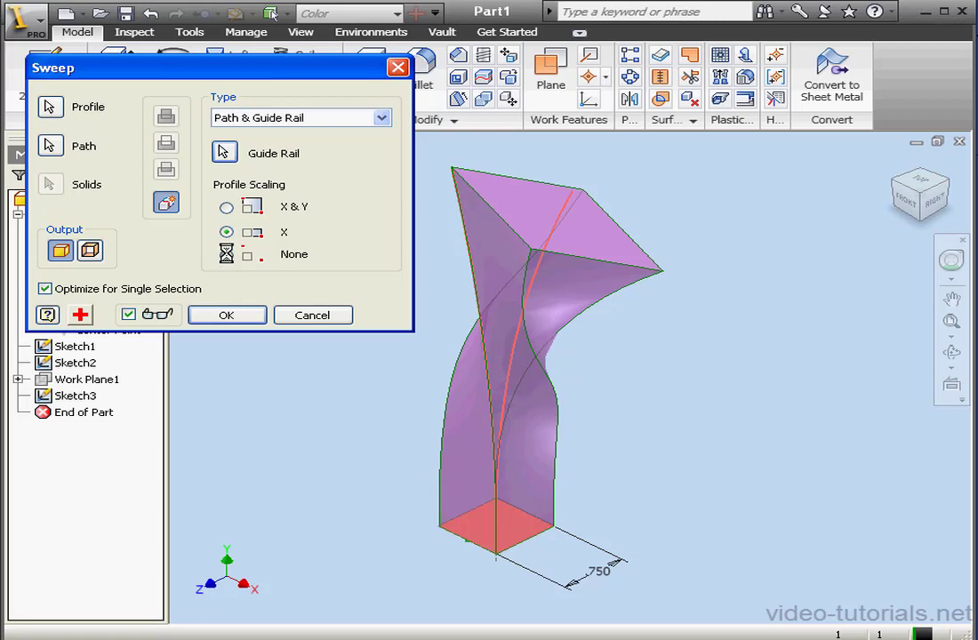
pyautogui.click(227, 255)
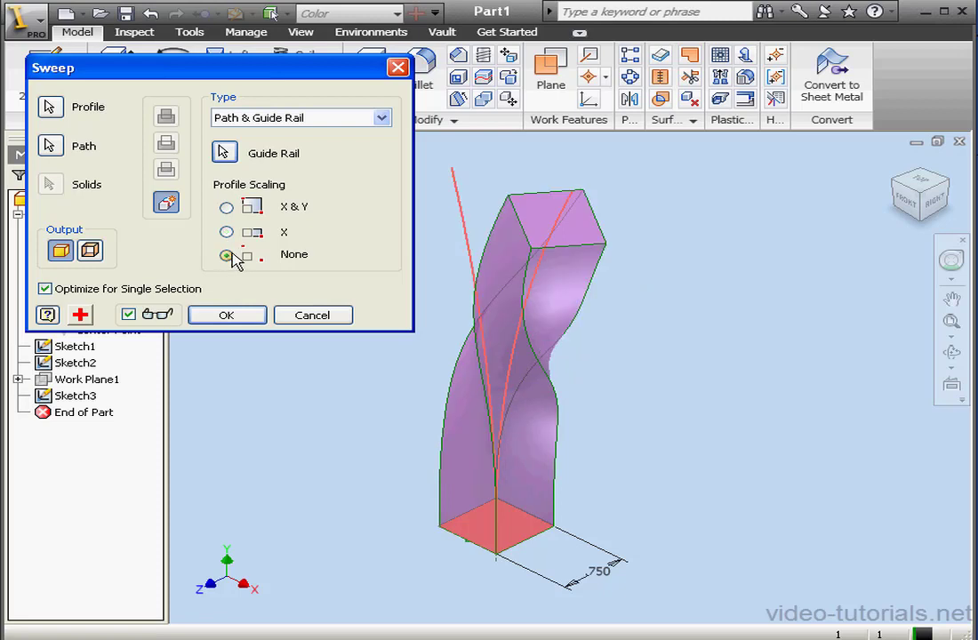
pyautogui.click(227, 207)
pyautogui.click(248, 316)
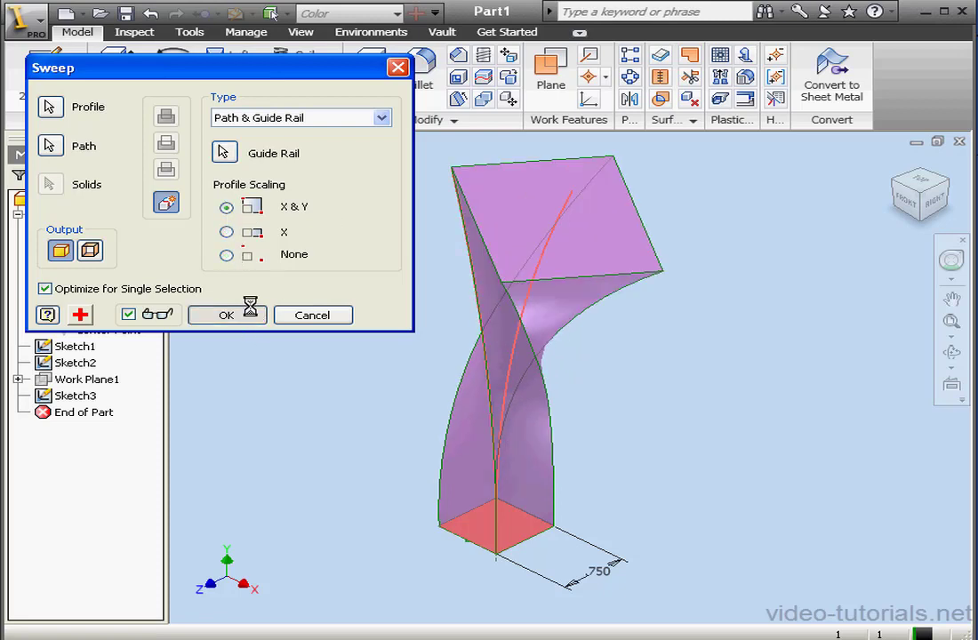
# Orbit to the twisted solid's base and start a sketch on its bottom face.
pyautogui.click(951, 353)
pyautogui.moveTo(836, 349); pyautogui.dragTo(513, 346)
pyautogui.click(951, 352)
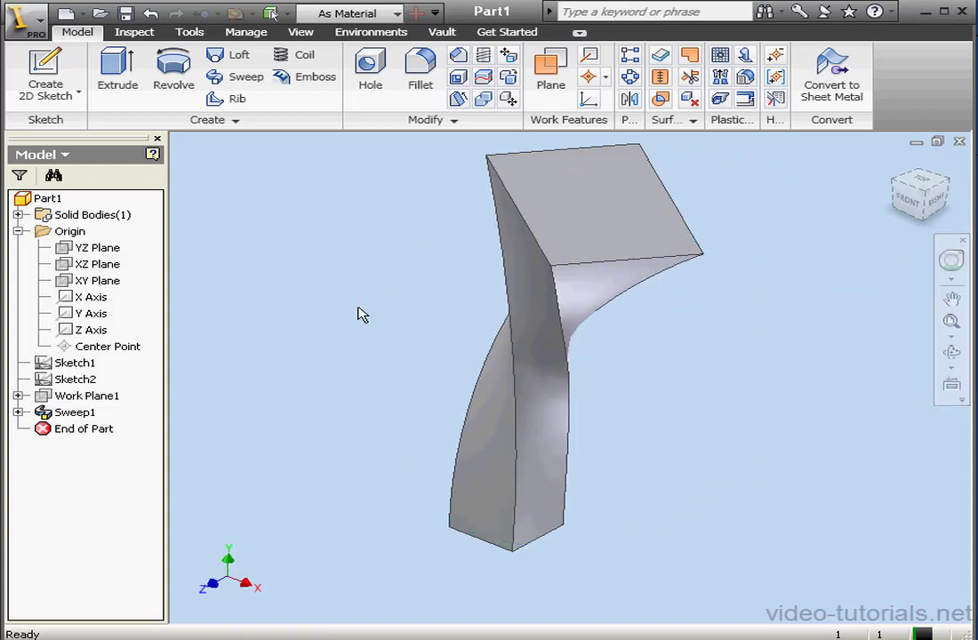
pyautogui.click(45, 75)
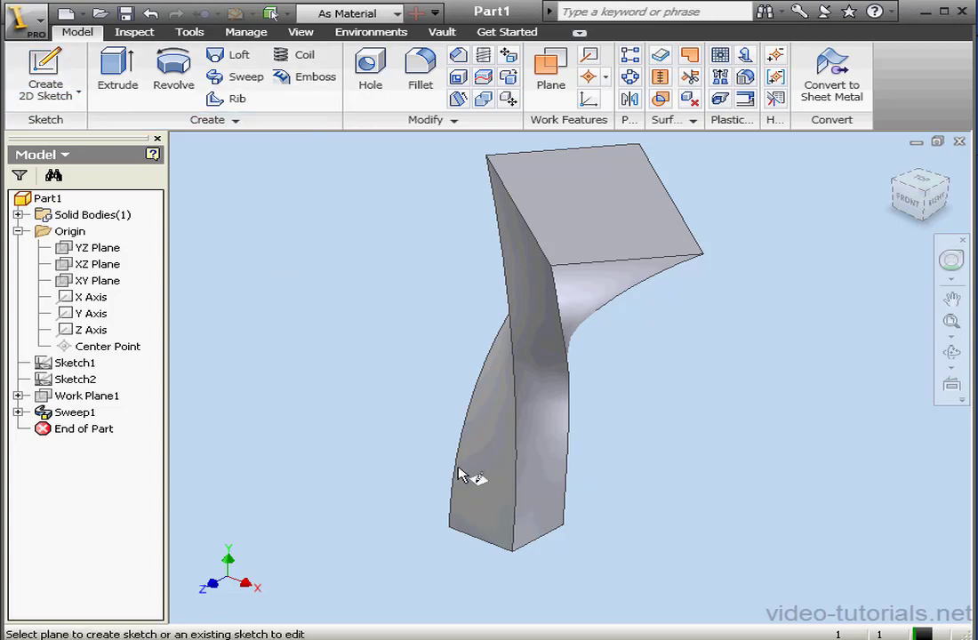
pyautogui.click(538, 533)
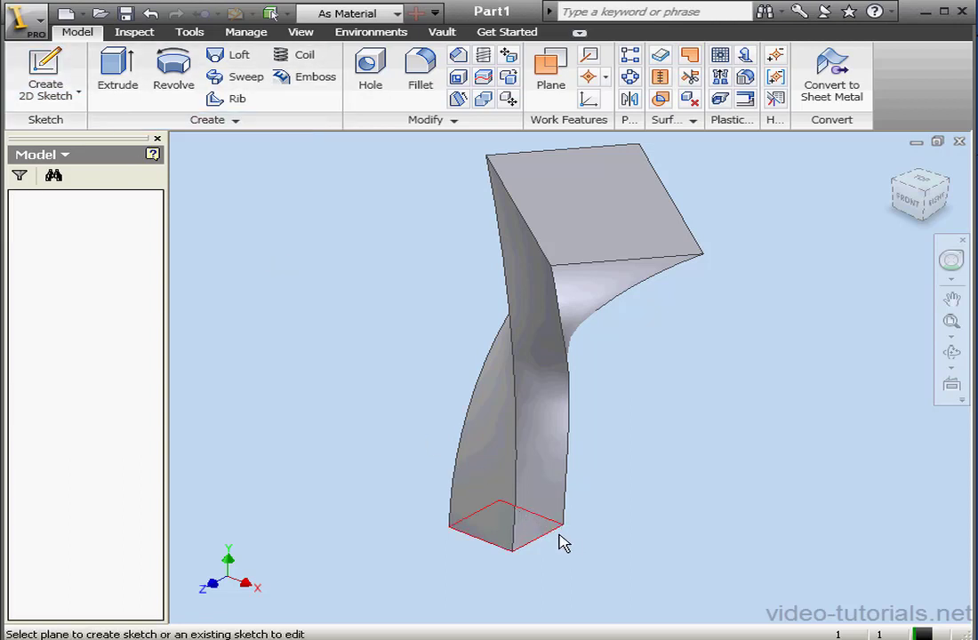
pyautogui.scroll(5, 561, 538)
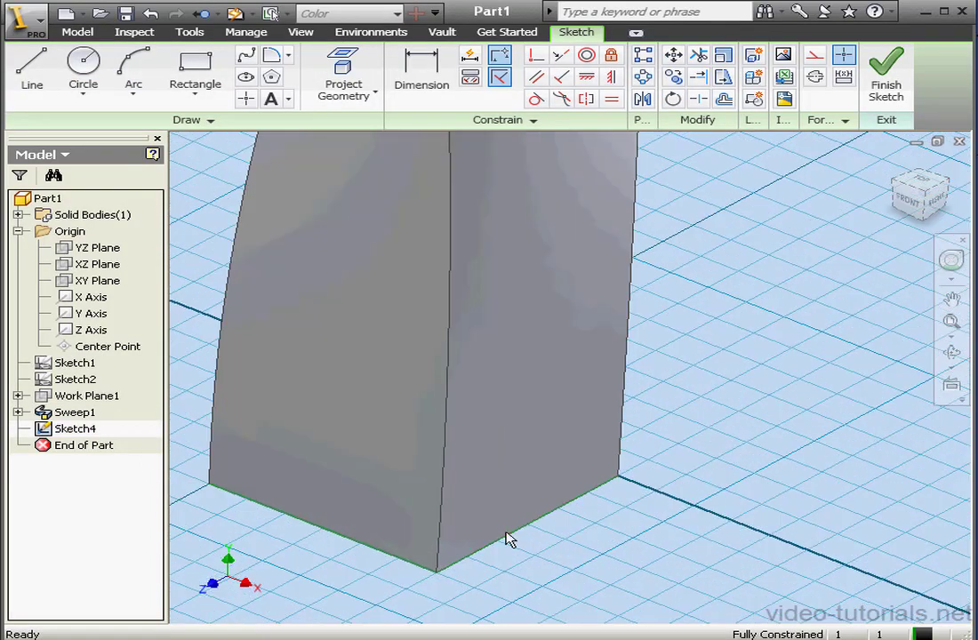
# Draw a small rectangle beside the sweep's base, finish Sketch4, and bring the whole sweep into view.
pyautogui.click(195, 69)
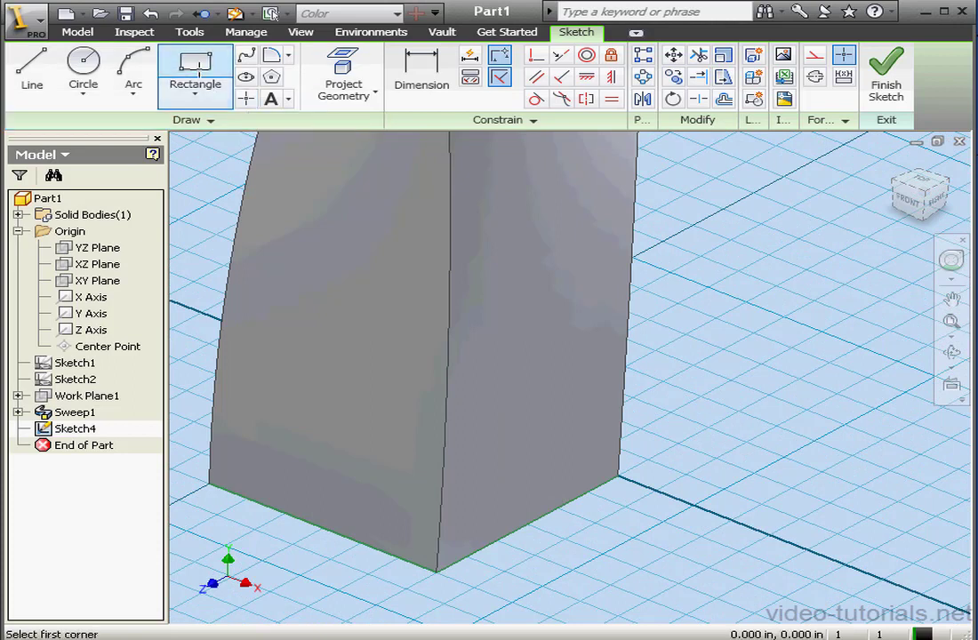
pyautogui.click(603, 557)
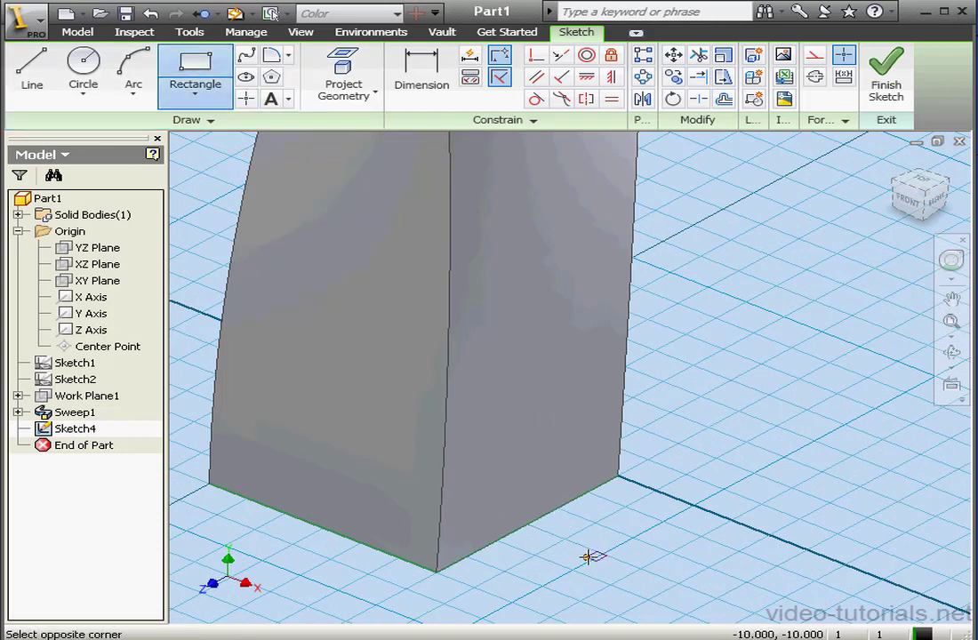
pyautogui.click(445, 519)
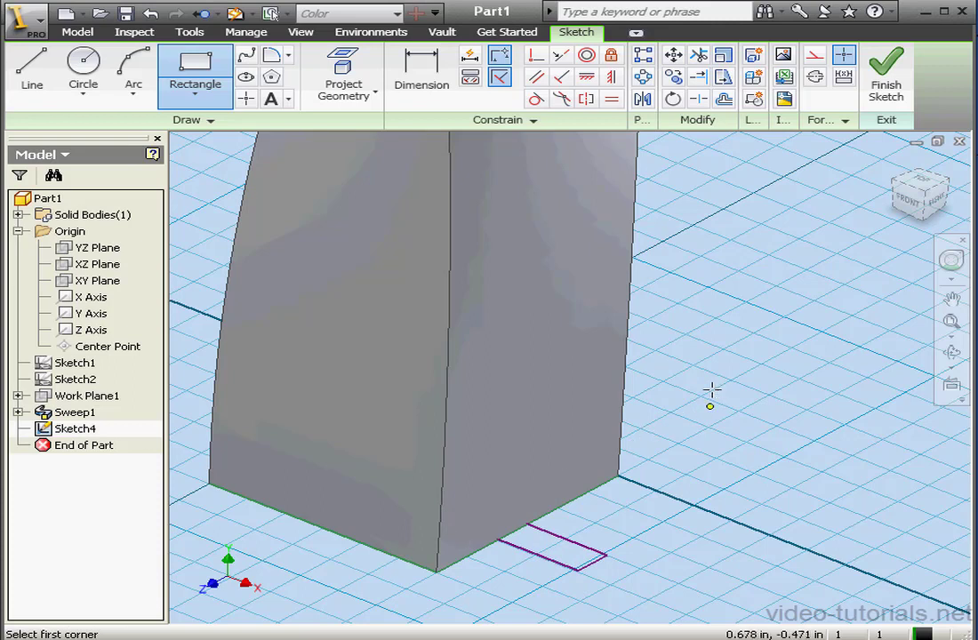
pyautogui.click(889, 80)
pyautogui.moveTo(729, 316); pyautogui.dragTo(618, 350, button='right')
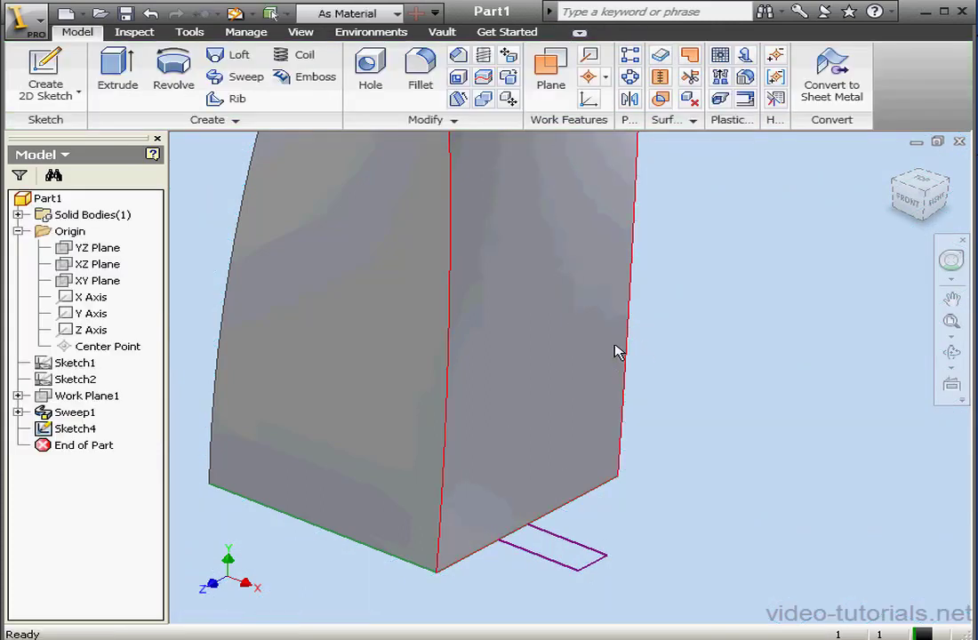
pyautogui.moveTo(606, 281); pyautogui.dragTo(535, 494, button='middle')
pyautogui.scroll(-2, 530, 372)
pyautogui.scroll(3, 531, 370)
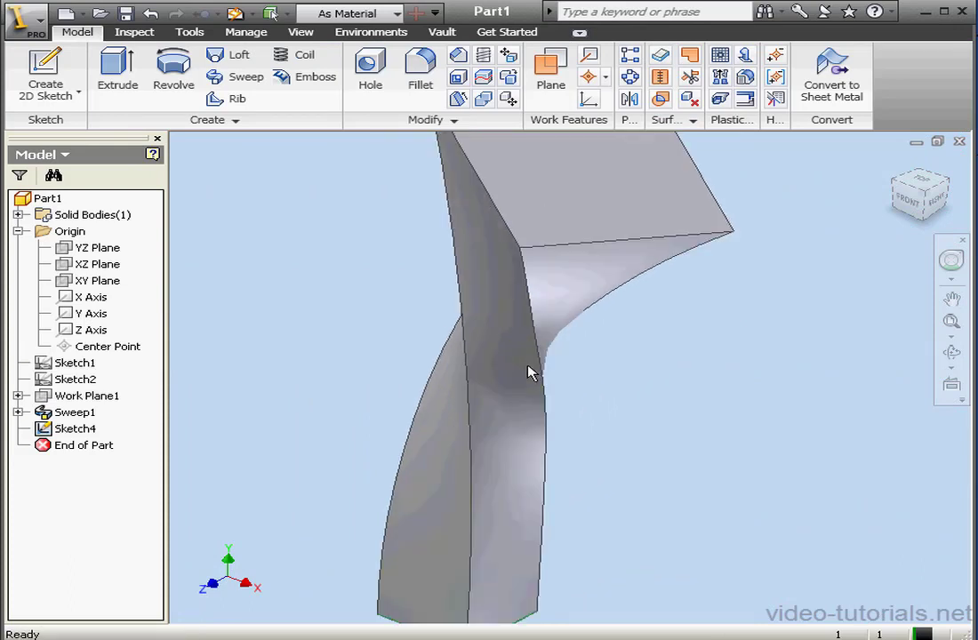
pyautogui.scroll(-2, 531, 371)
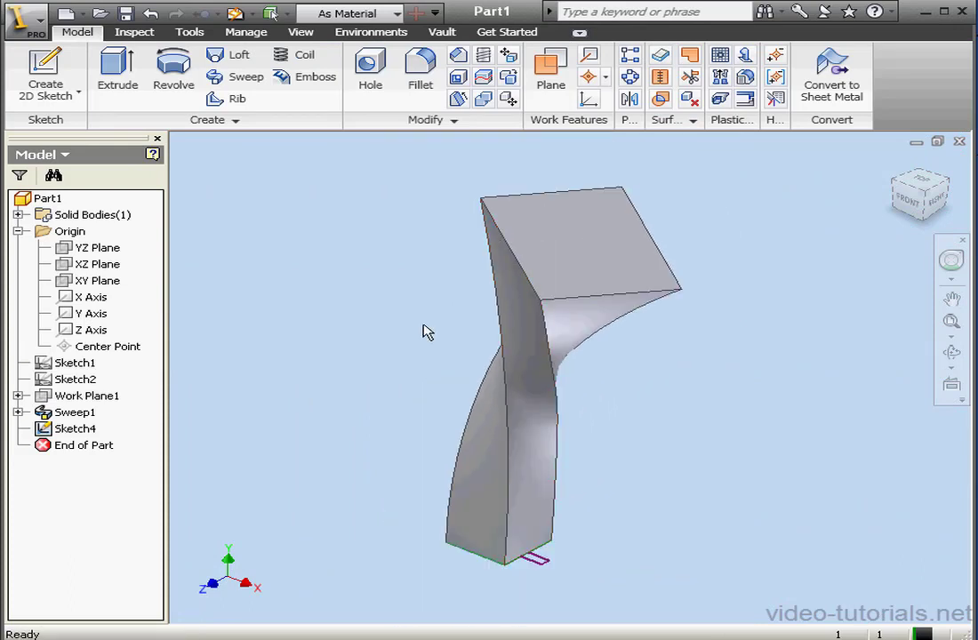
# Create 3D Sketch1 including the sweep's long curved edge, then start a new sweep.
pyautogui.click(81, 96)
pyautogui.click(105, 178)
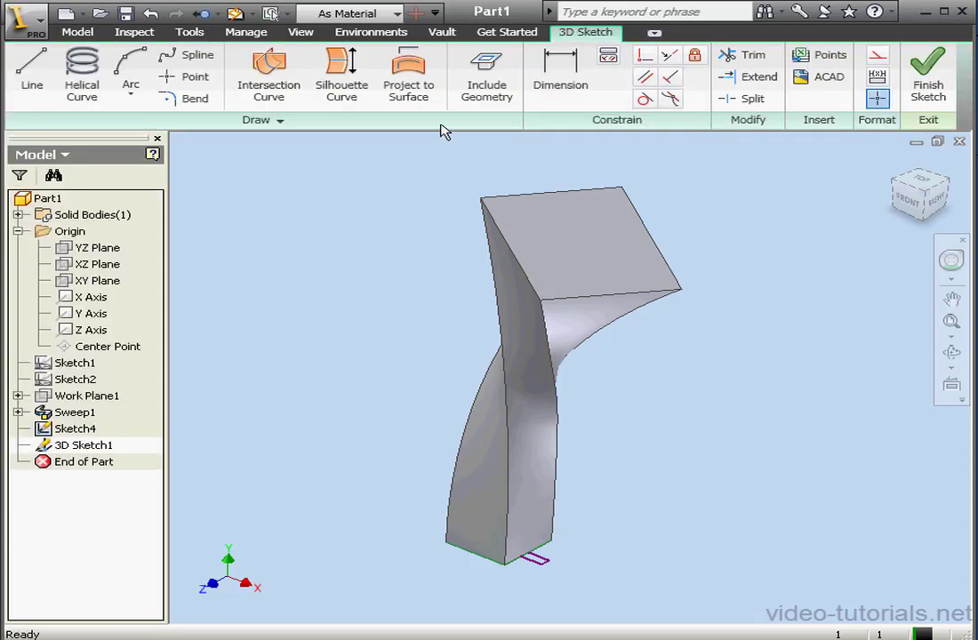
pyautogui.click(496, 105)
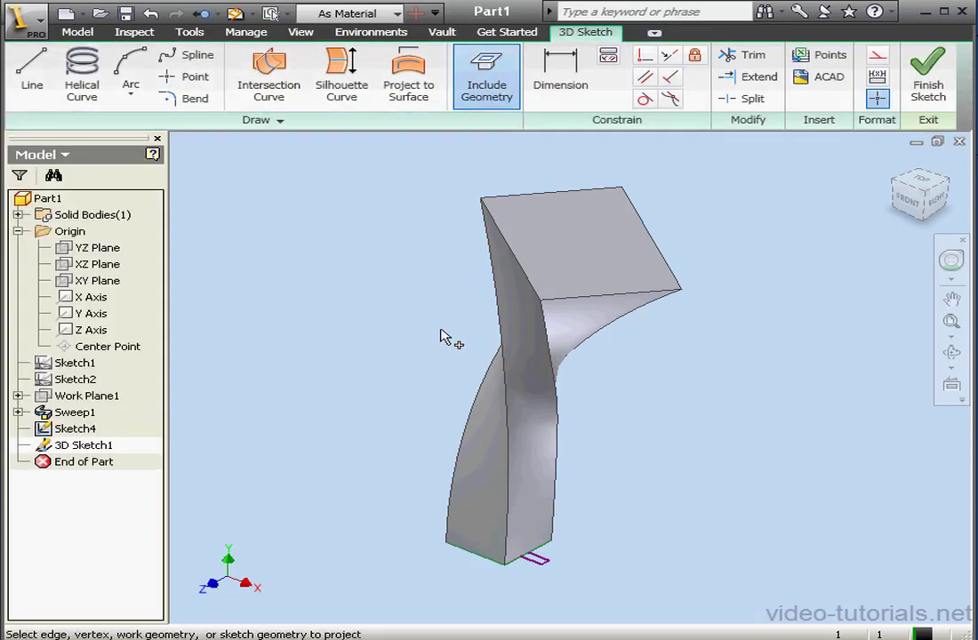
pyautogui.click(502, 391)
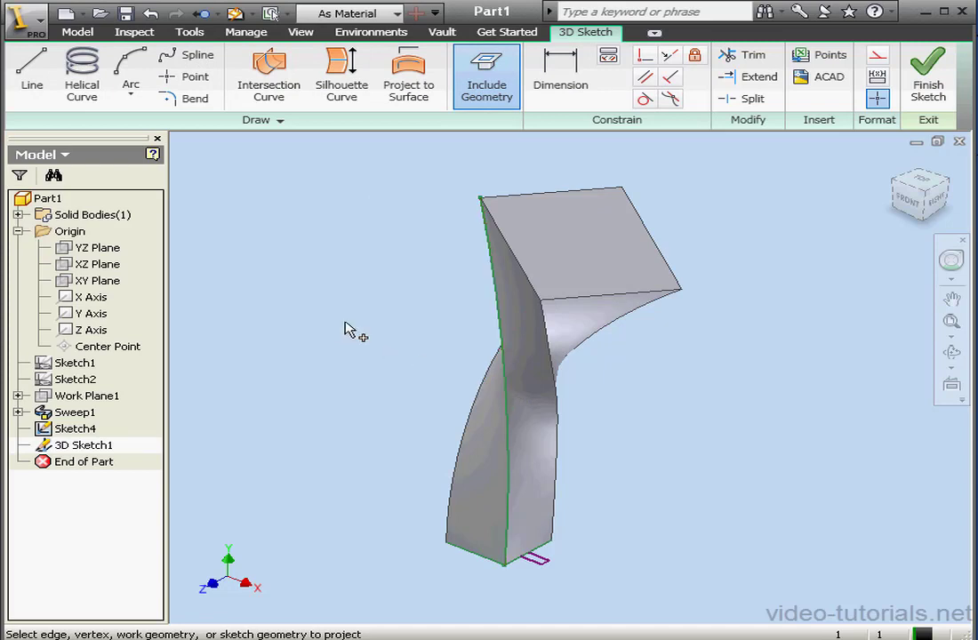
pyautogui.click(930, 78)
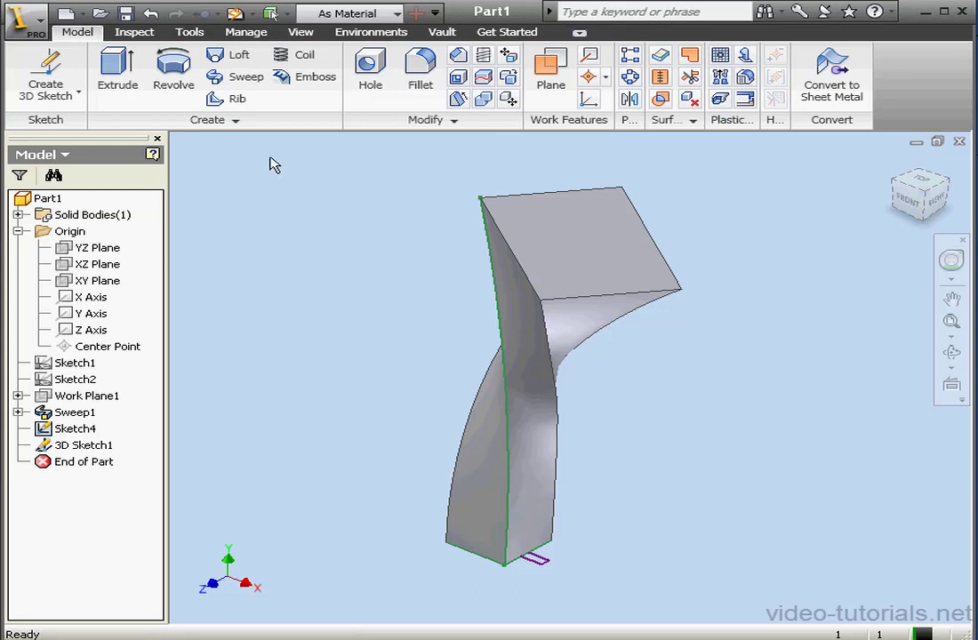
pyautogui.click(238, 78)
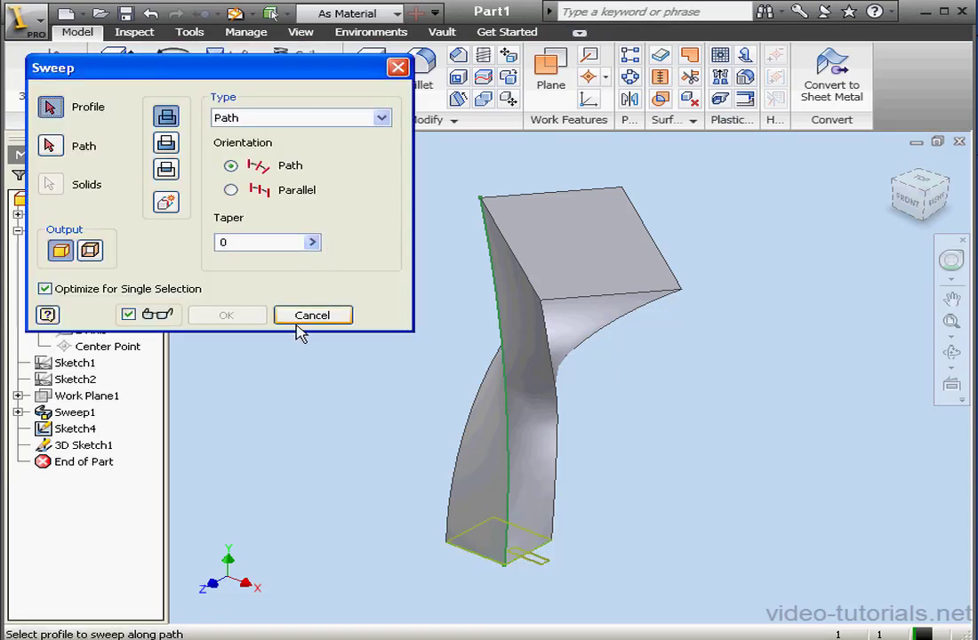
# Sweep the small rectangle along the curved edge as Path & Guide Surface, guided by Sweep1's face.
pyautogui.click(382, 118)
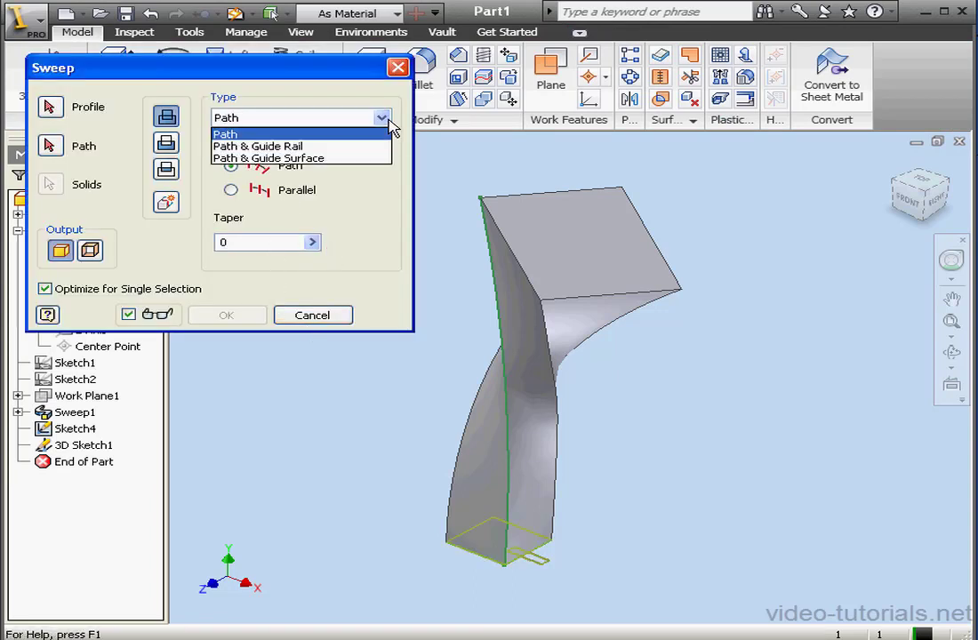
pyautogui.click(316, 159)
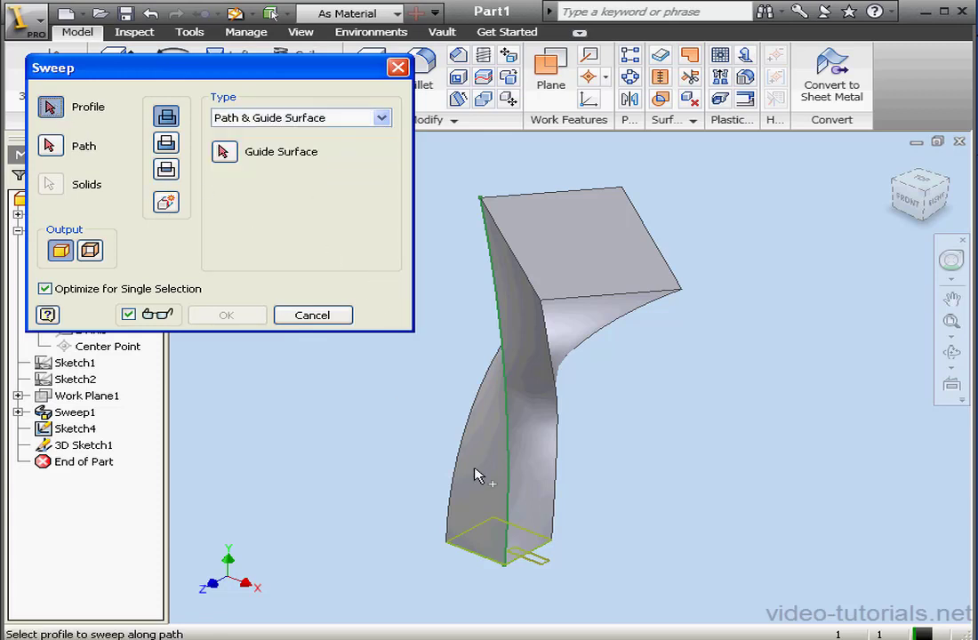
pyautogui.click(532, 560)
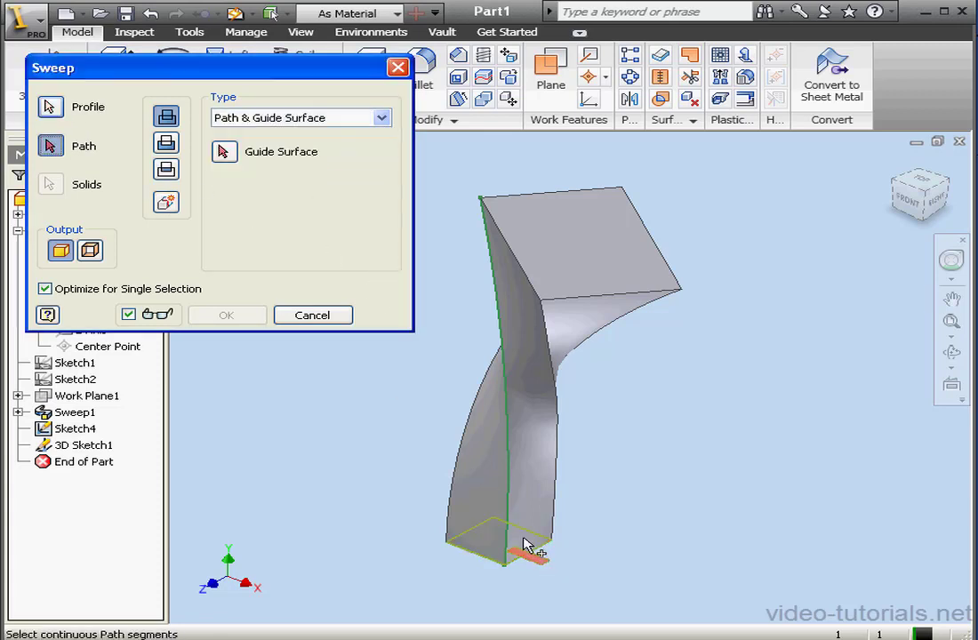
pyautogui.click(507, 532)
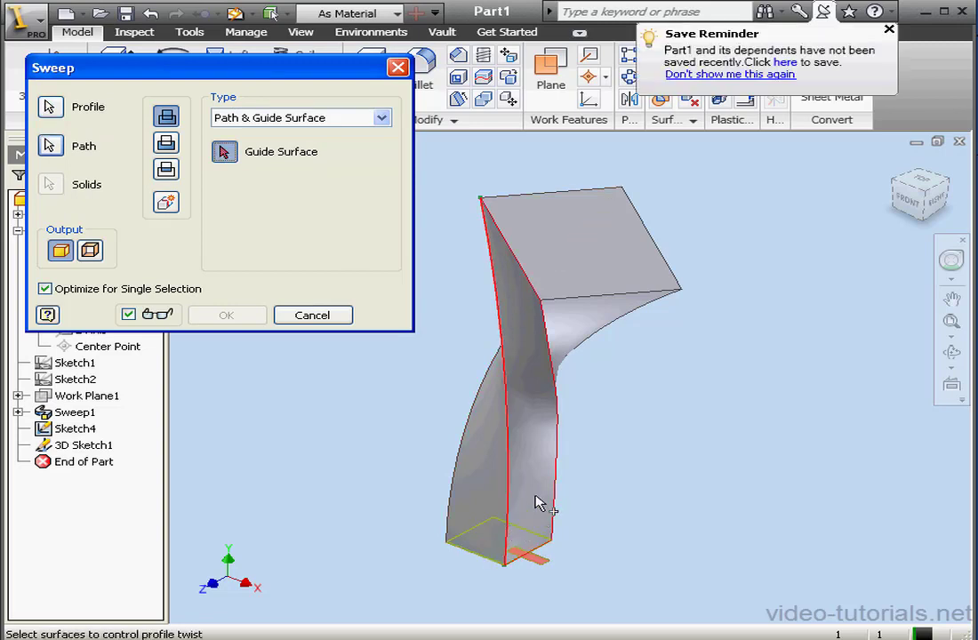
pyautogui.click(742, 74)
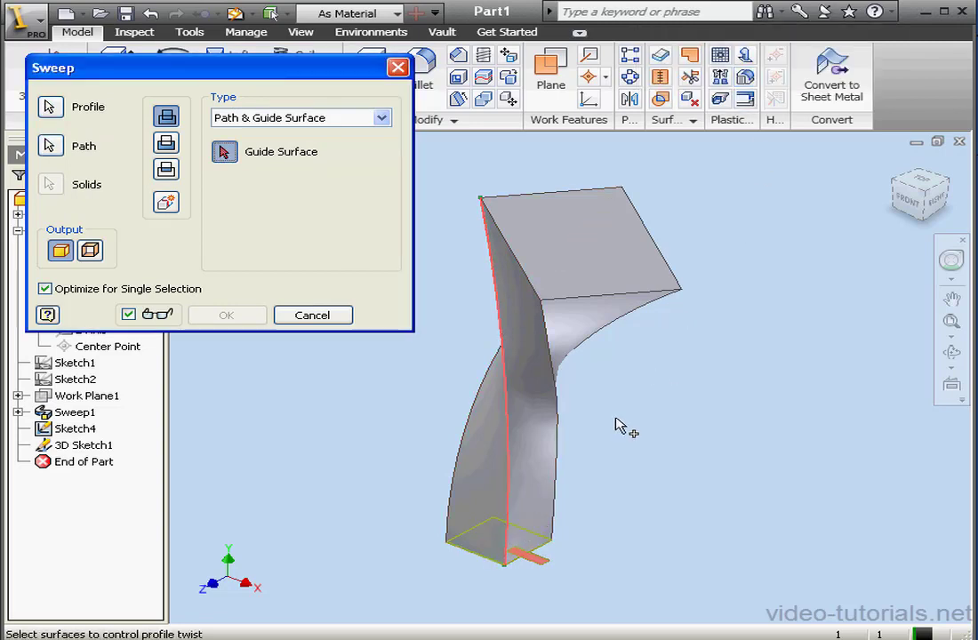
pyautogui.click(544, 453)
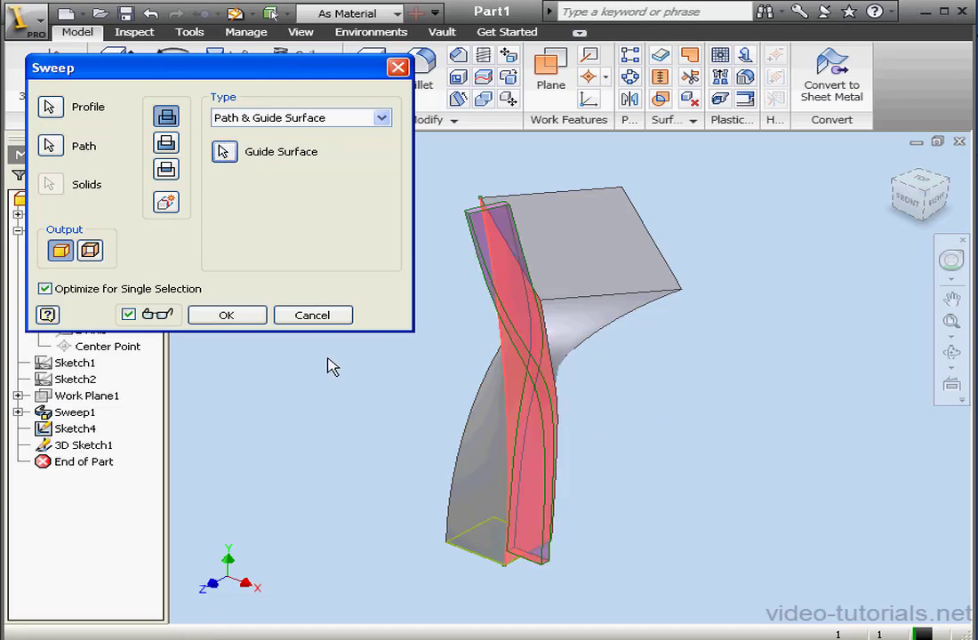
pyautogui.click(249, 318)
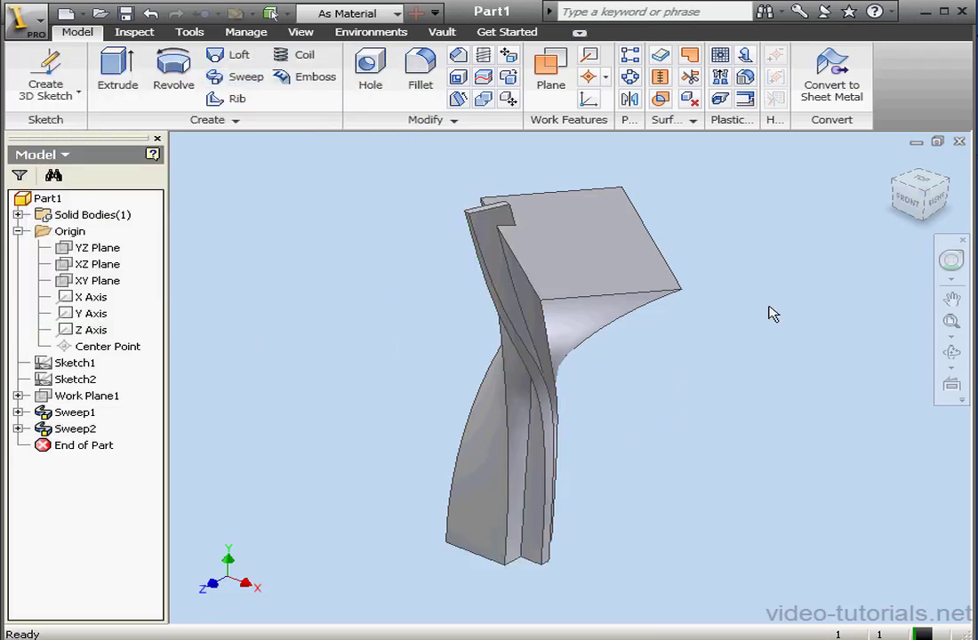
pyautogui.click(895, 163)
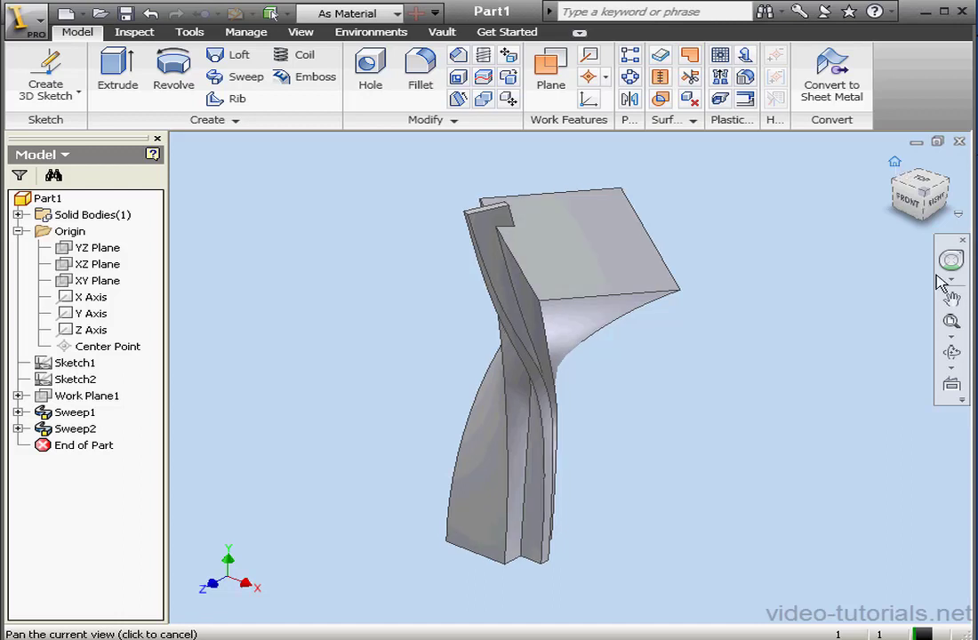
pyautogui.click(952, 356)
pyautogui.moveTo(553, 376); pyautogui.dragTo(734, 326)
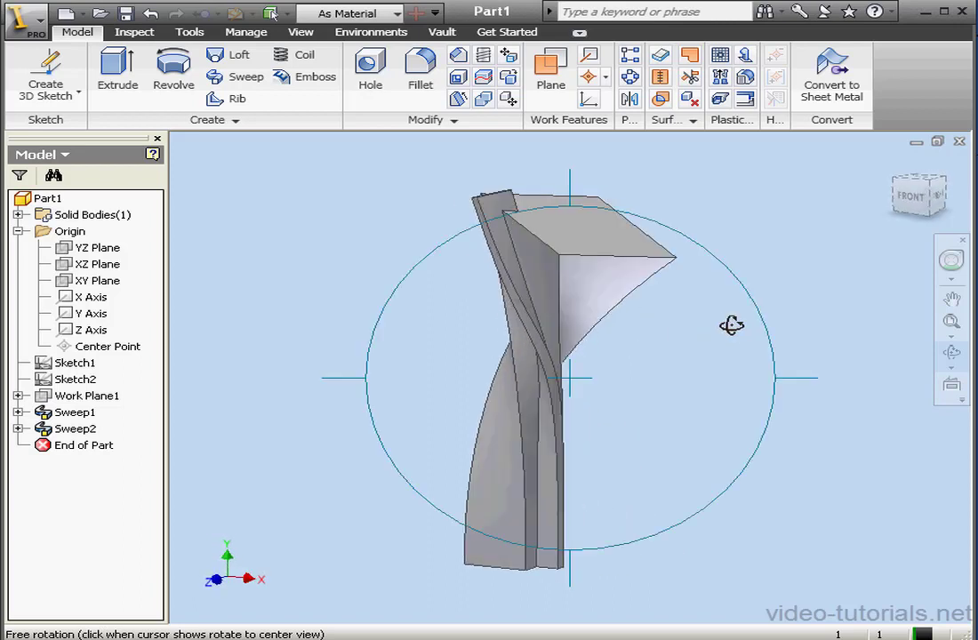
pyautogui.press('Escape')
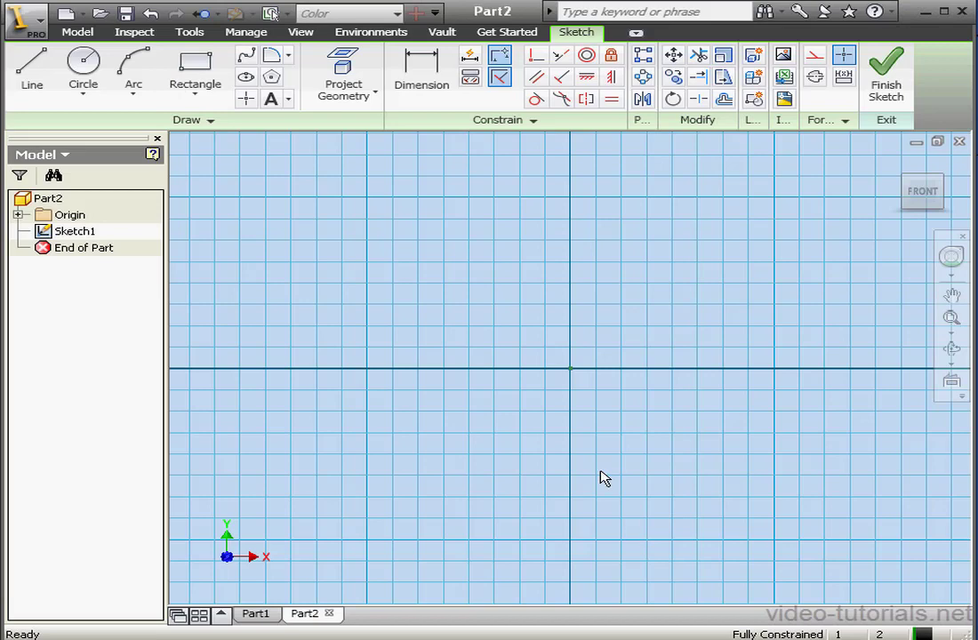
# Draw a three-point arc across the horizontal axis, sagging downward, and finish the sketch.
pyautogui.scroll(-4, 604, 480)
pyautogui.moveTo(622, 504)
pyautogui.mouseDown(button='middle')
pyautogui.moveTo(534, 404)
pyautogui.moveTo(552, 357)
pyautogui.mouseUp(button='middle')
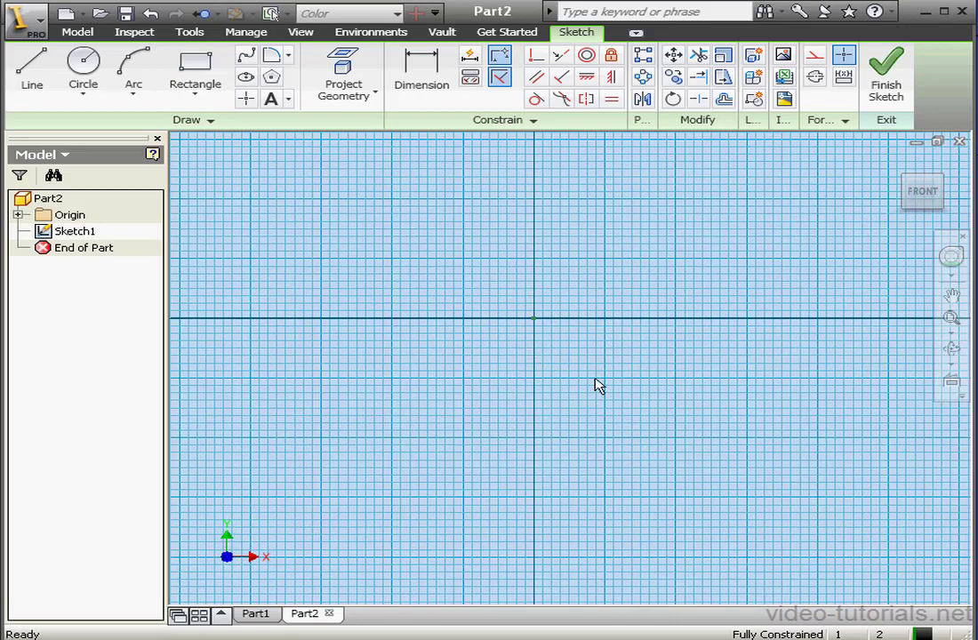
pyautogui.click(134, 64)
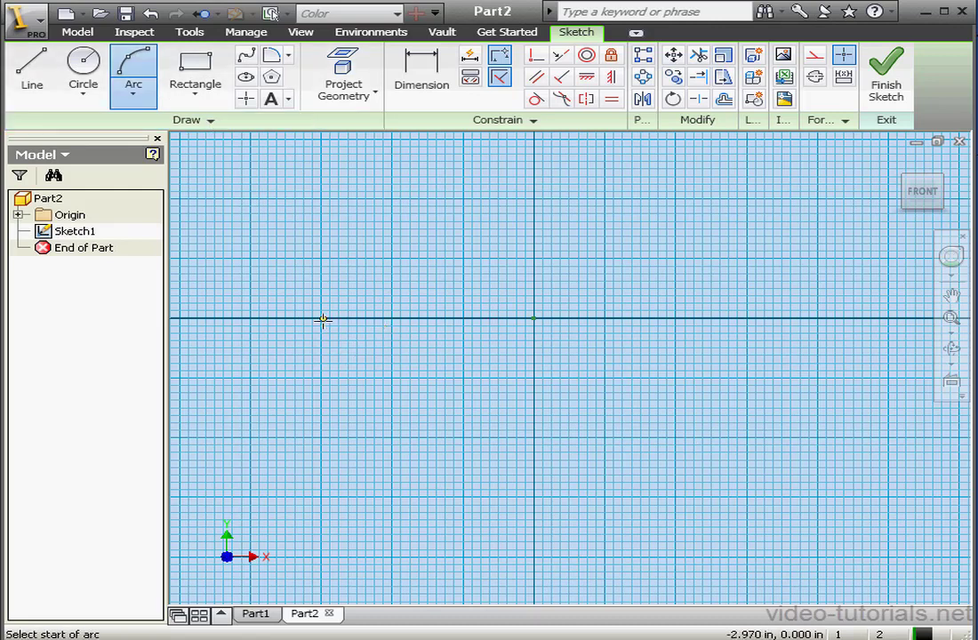
pyautogui.click(253, 318)
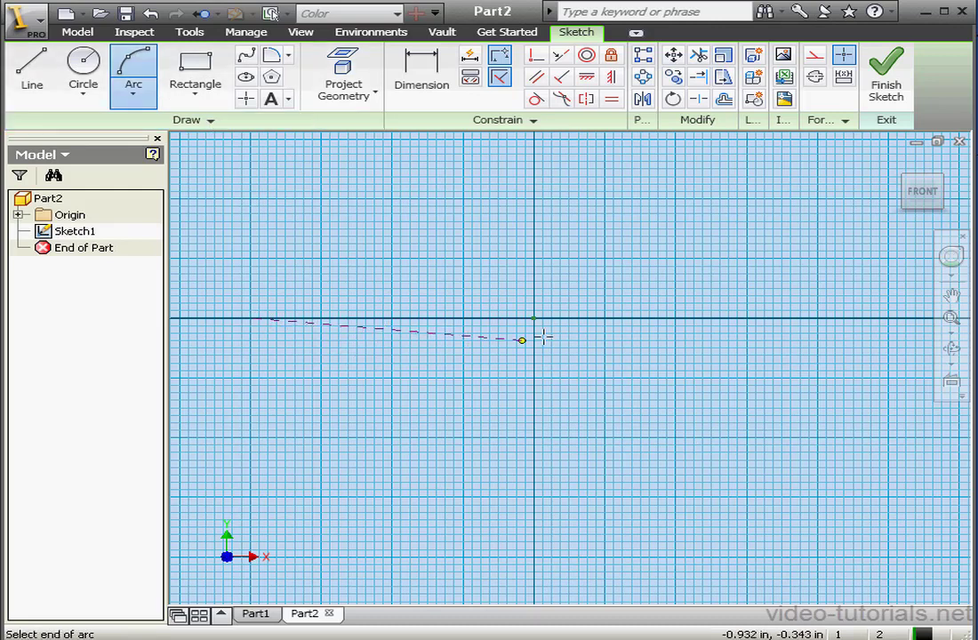
pyautogui.click(818, 318)
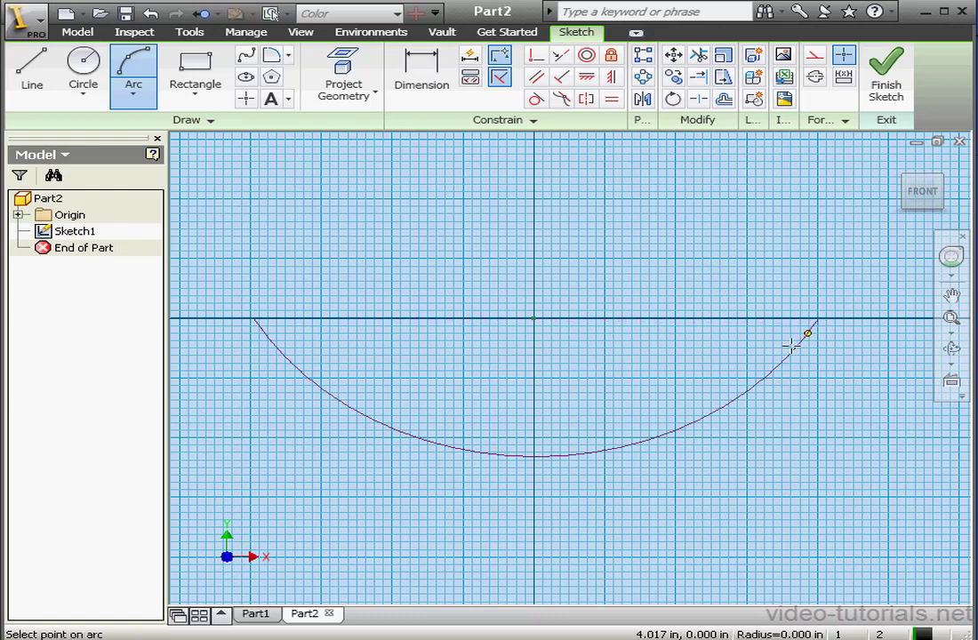
pyautogui.click(546, 458)
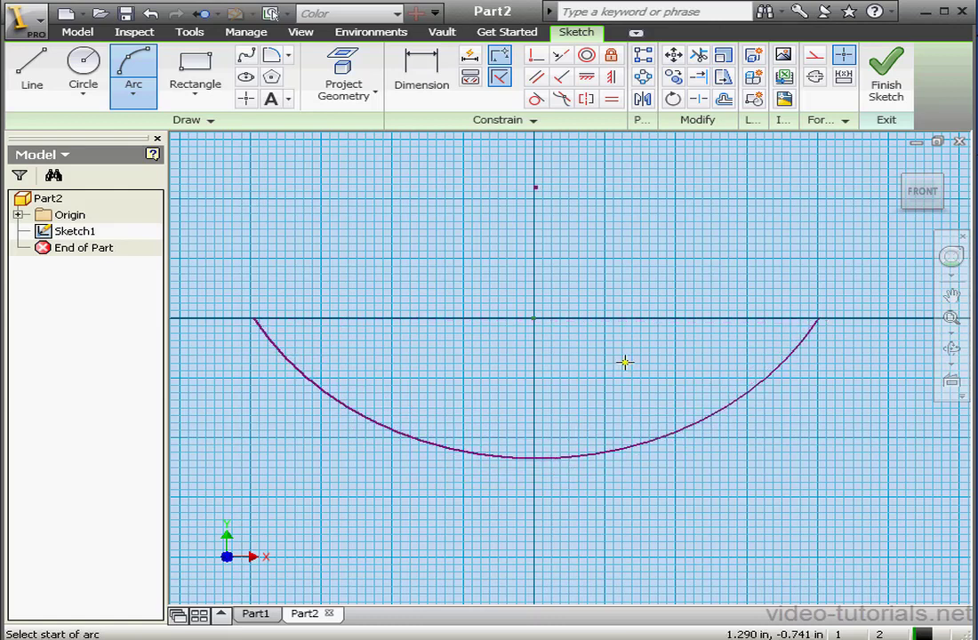
pyautogui.click(902, 95)
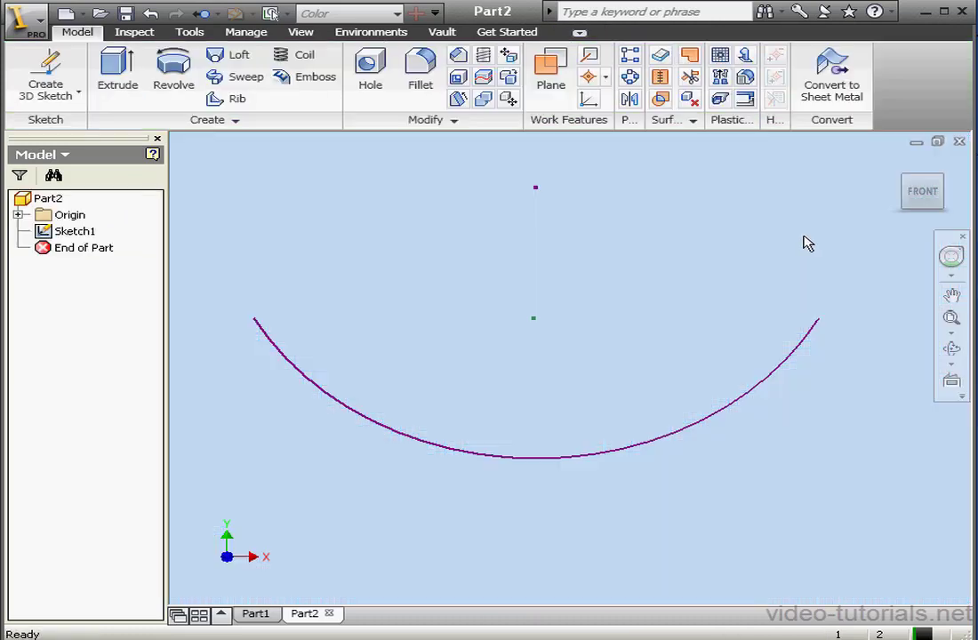
# Extrude the arc as a surface 3.875 in deep in the flipped direction, showing the origin planes.
pyautogui.click(898, 164)
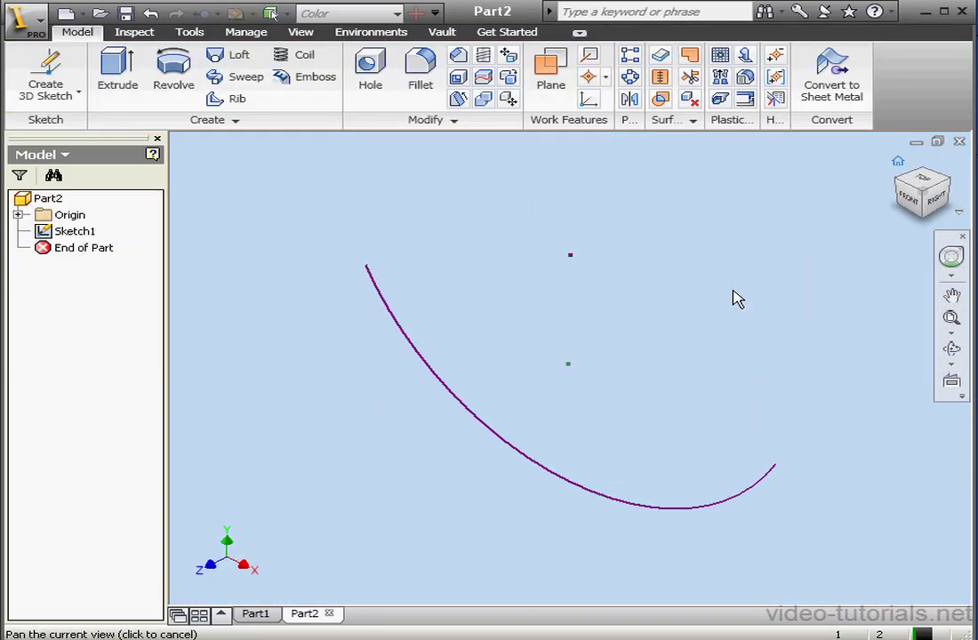
pyautogui.click(111, 69)
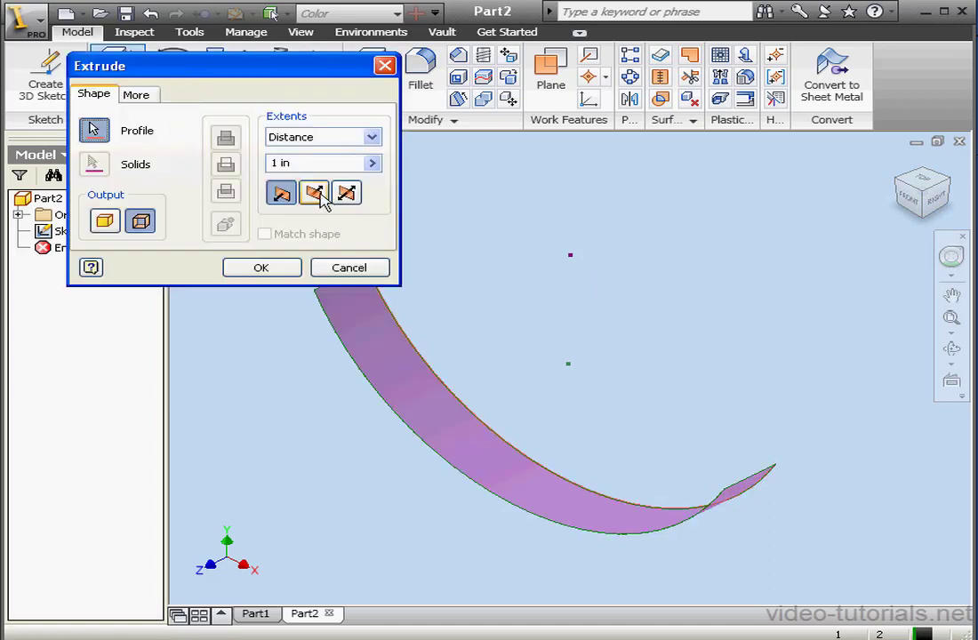
pyautogui.click(318, 196)
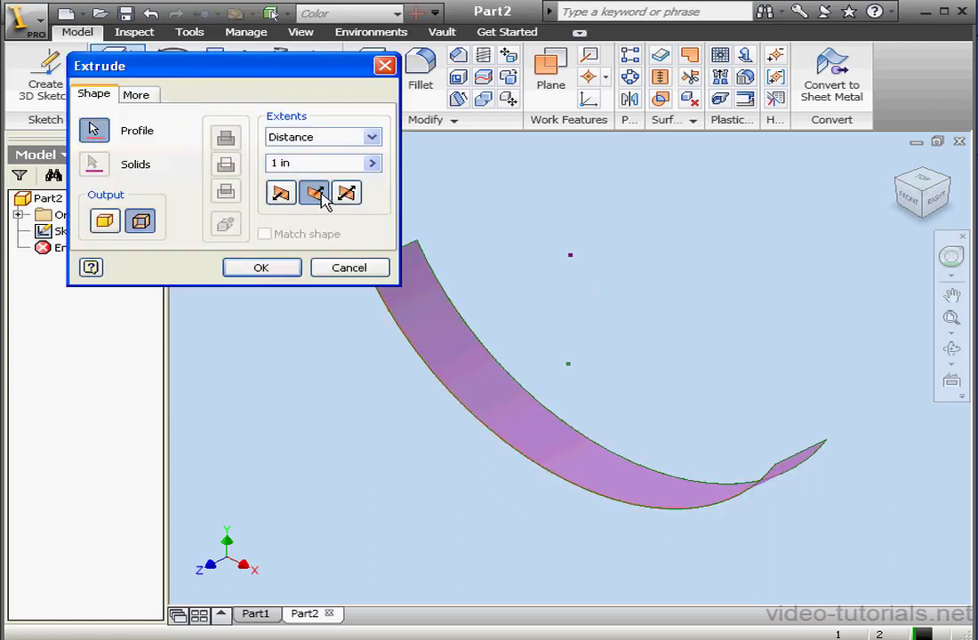
pyautogui.click(622, 463)
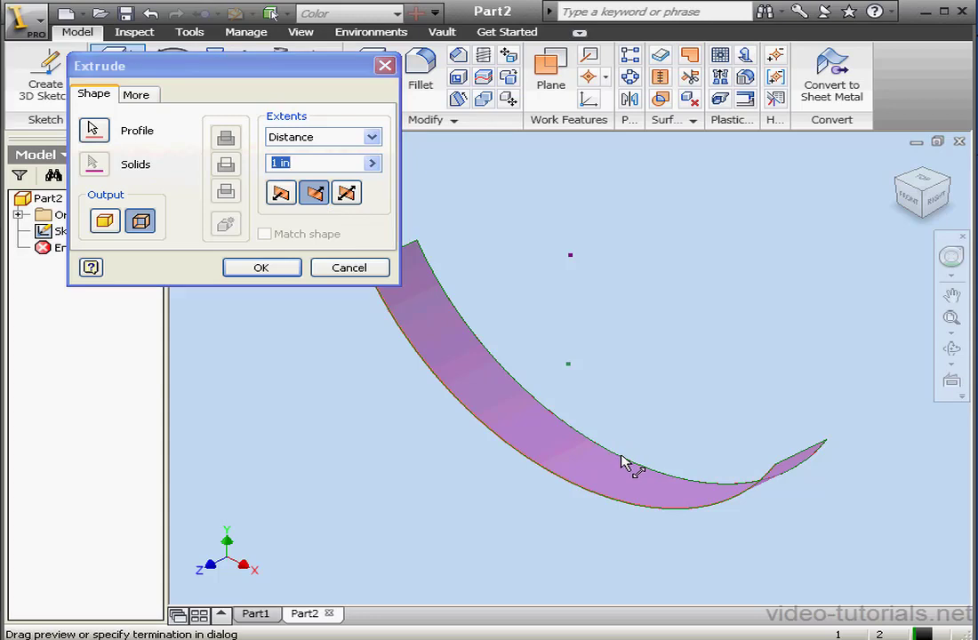
pyautogui.moveTo(736, 402); pyautogui.dragTo(759, 384)
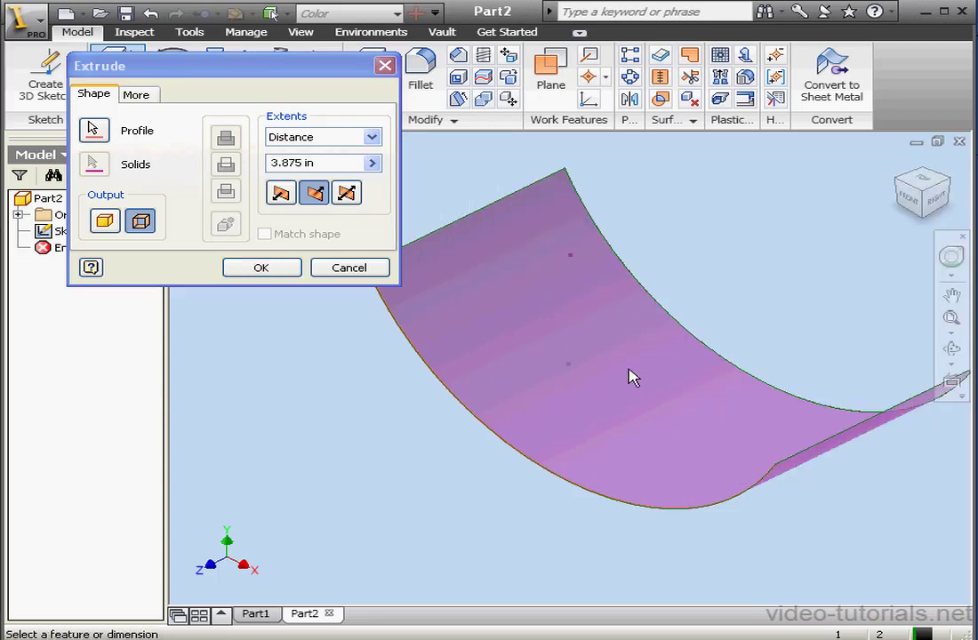
pyautogui.click(267, 271)
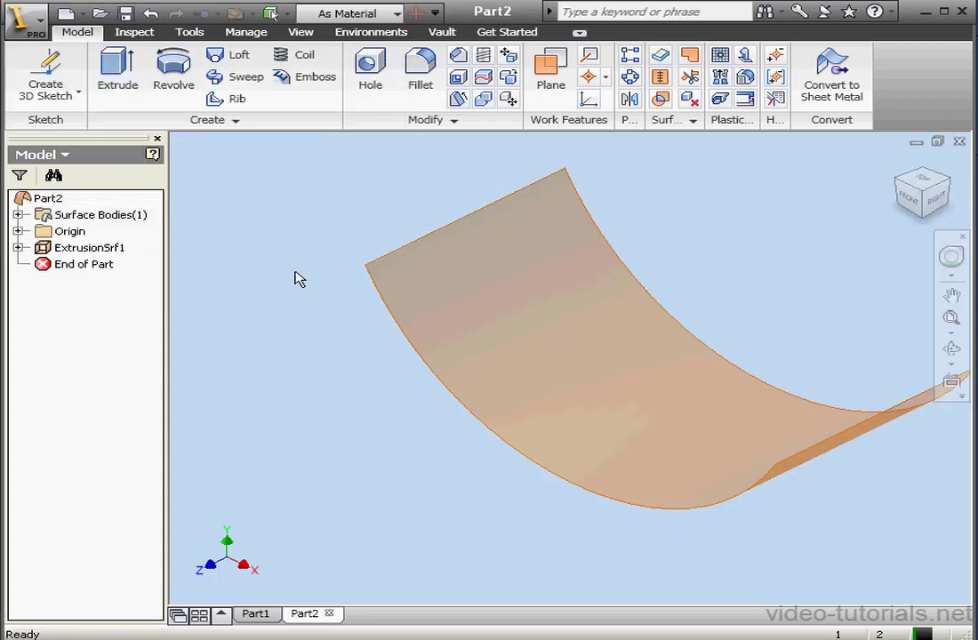
pyautogui.click(18, 232)
pyautogui.click(48, 197)
pyautogui.click(79, 94)
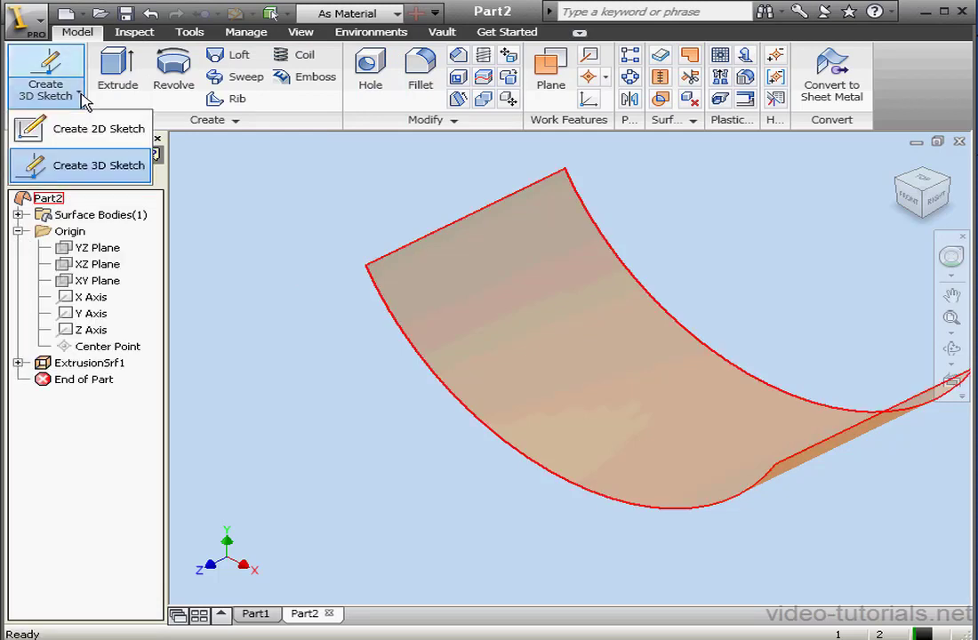
# Sketch a circle centred at the origin on the XZ Plane, overlapping the curved surface.
pyautogui.click(96, 128)
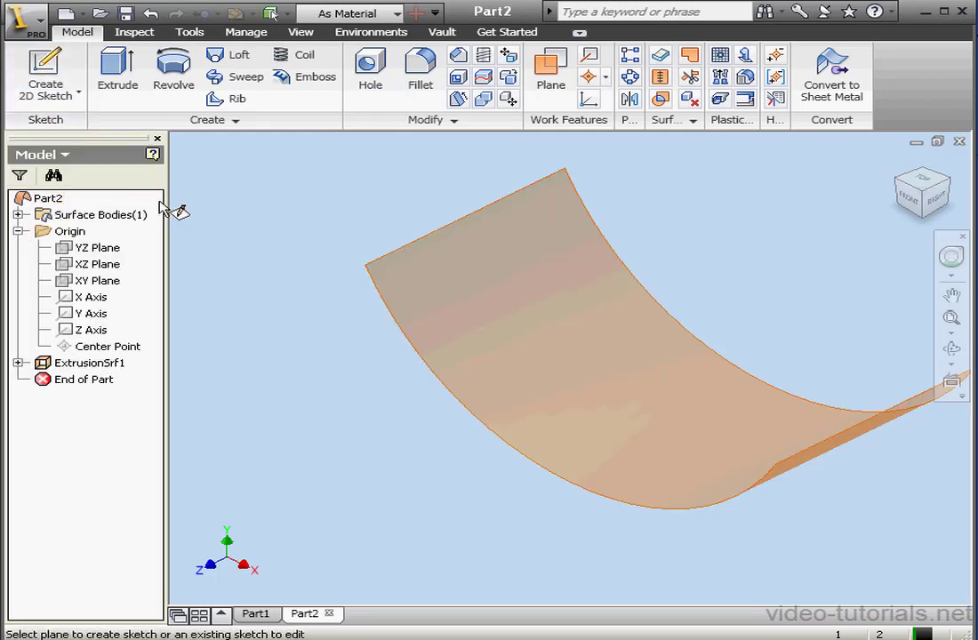
pyautogui.click(111, 265)
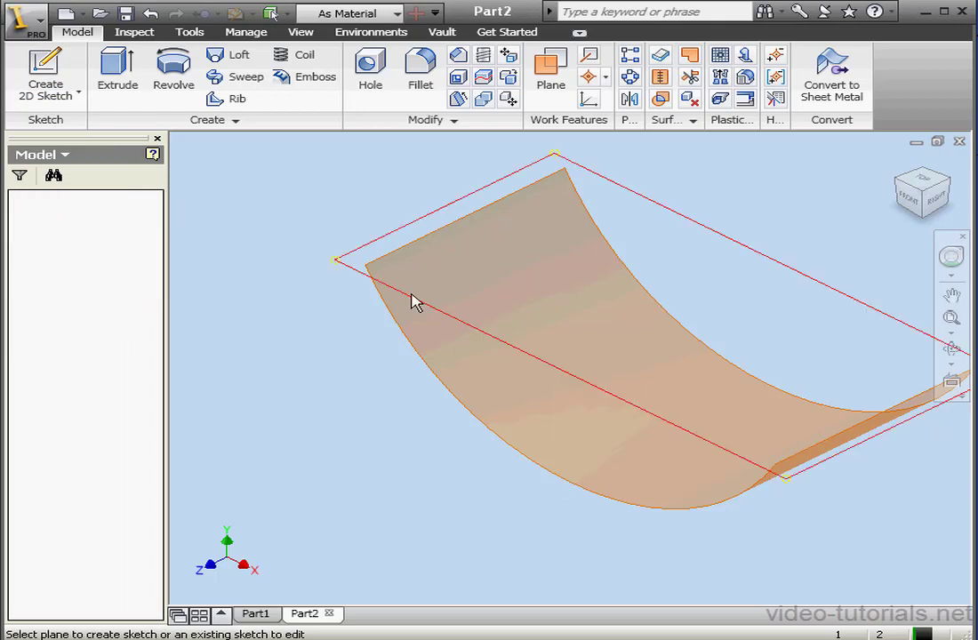
pyautogui.click(925, 184)
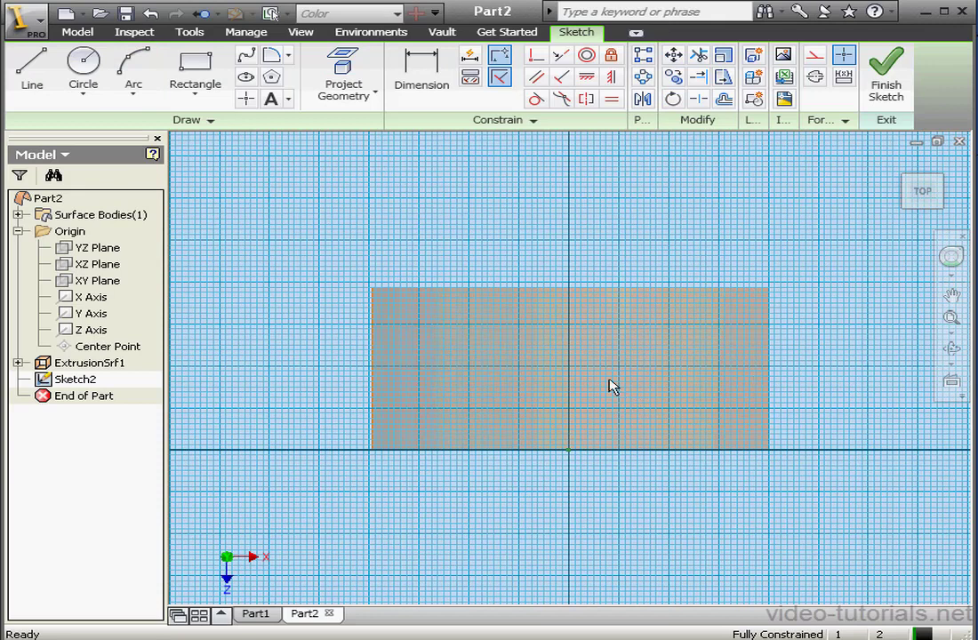
pyautogui.click(84, 69)
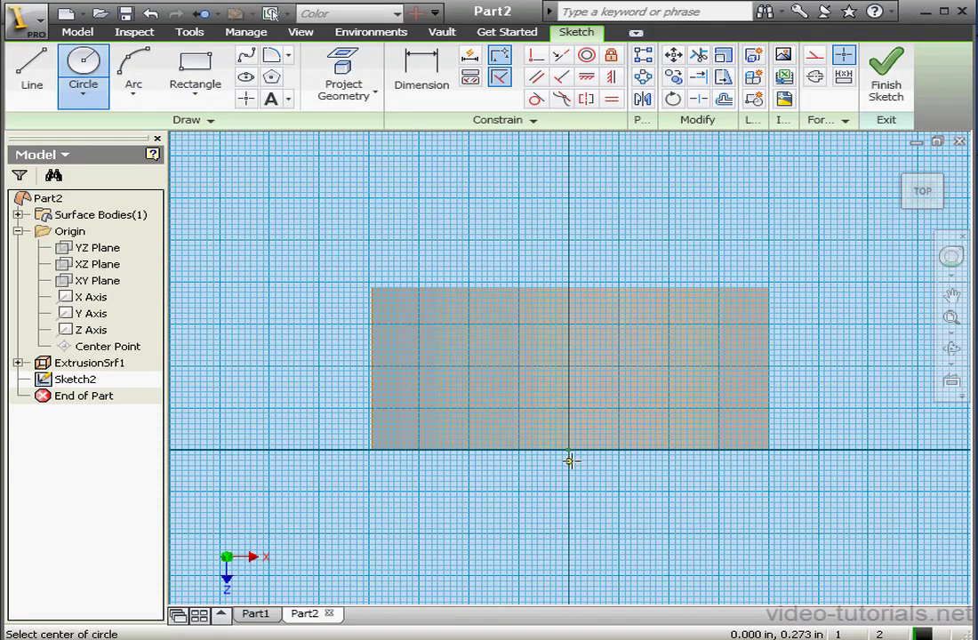
pyautogui.click(569, 449)
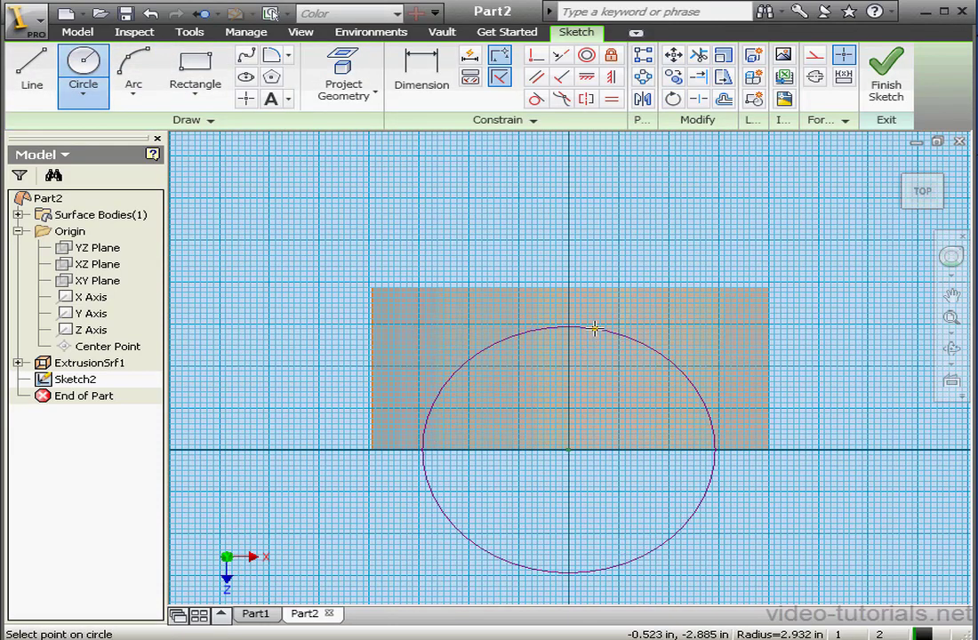
pyautogui.click(594, 327)
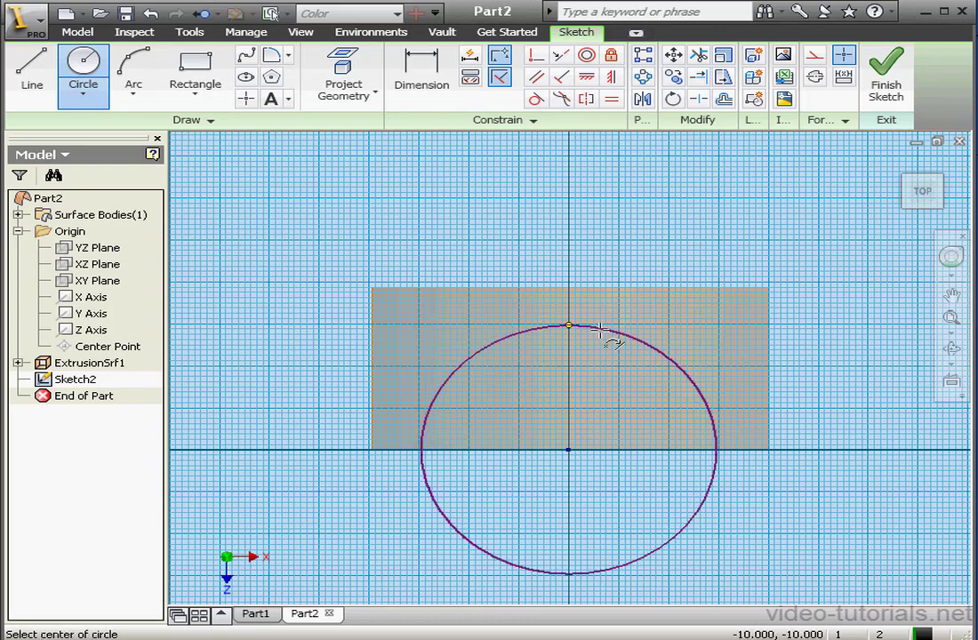
pyautogui.click(886, 82)
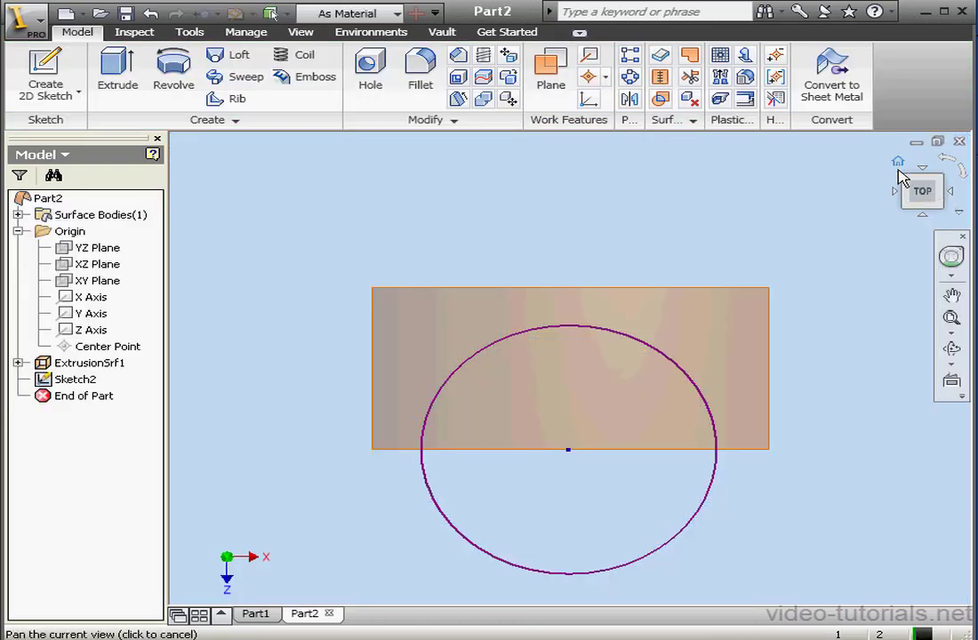
pyautogui.click(900, 169)
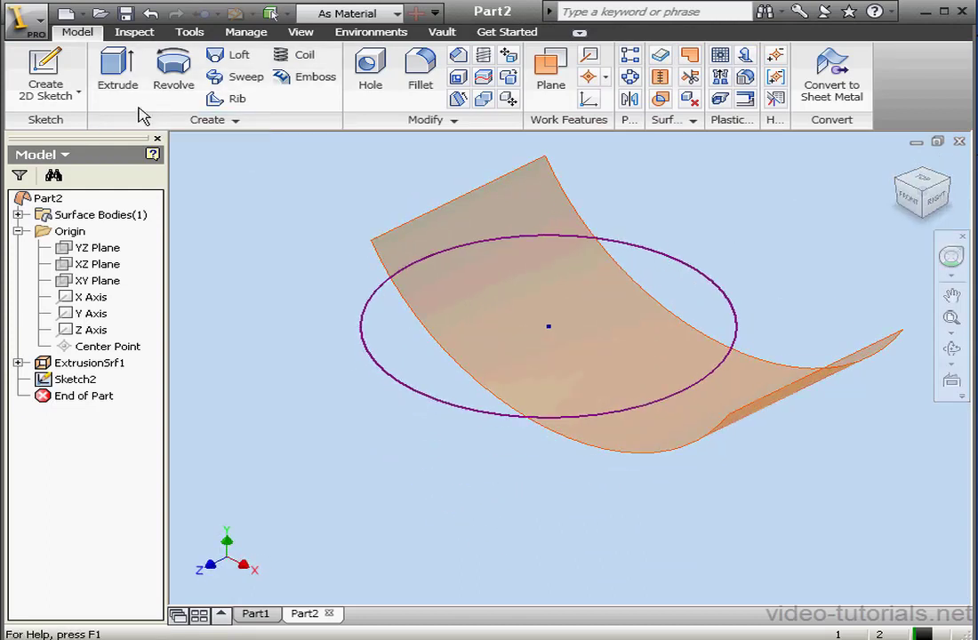
pyautogui.click(79, 93)
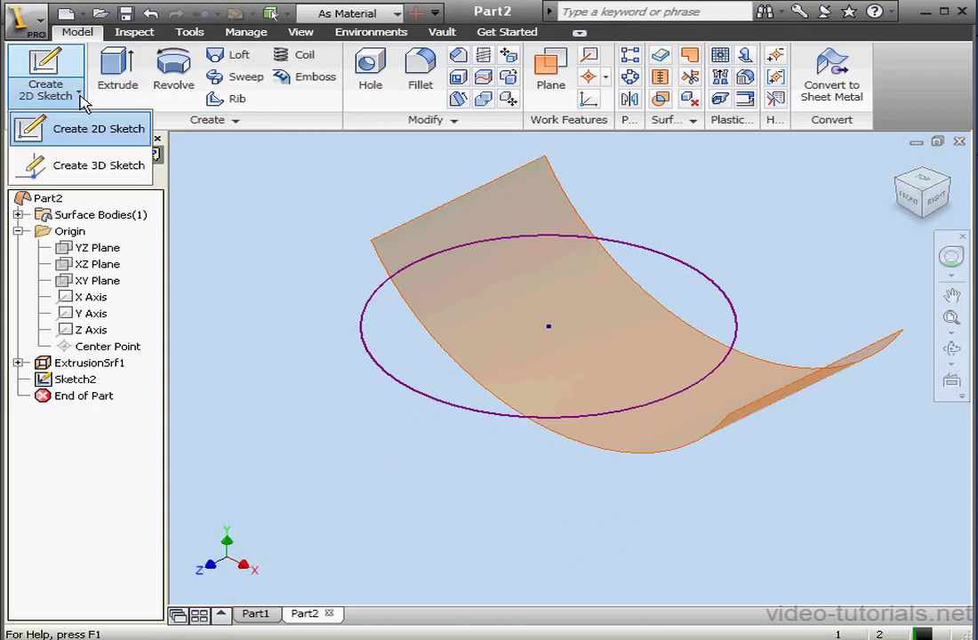
# In a new 3D sketch, project the circle along the Y Axis onto the curved surface.
pyautogui.click(81, 165)
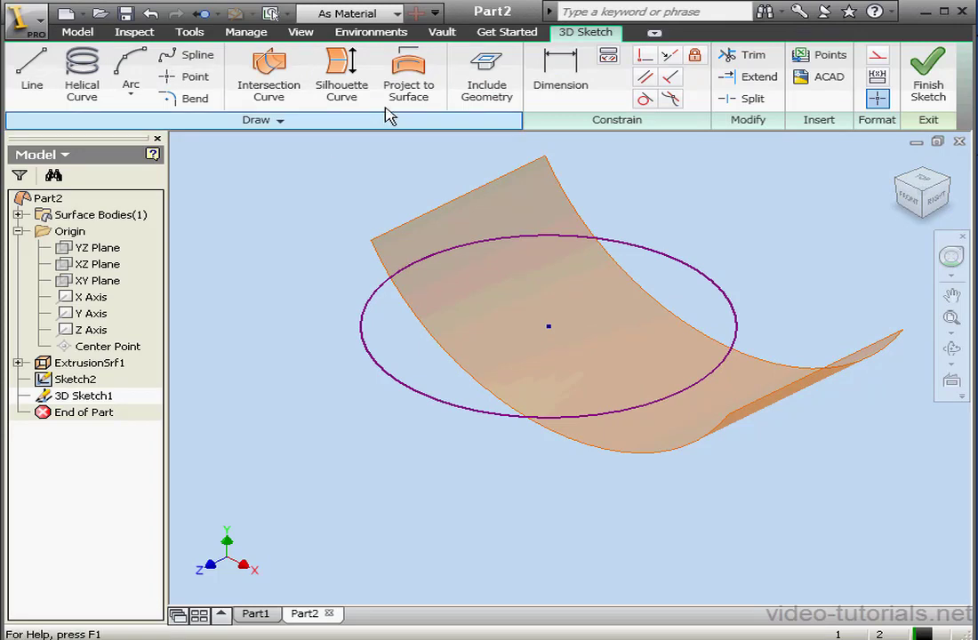
pyautogui.click(408, 76)
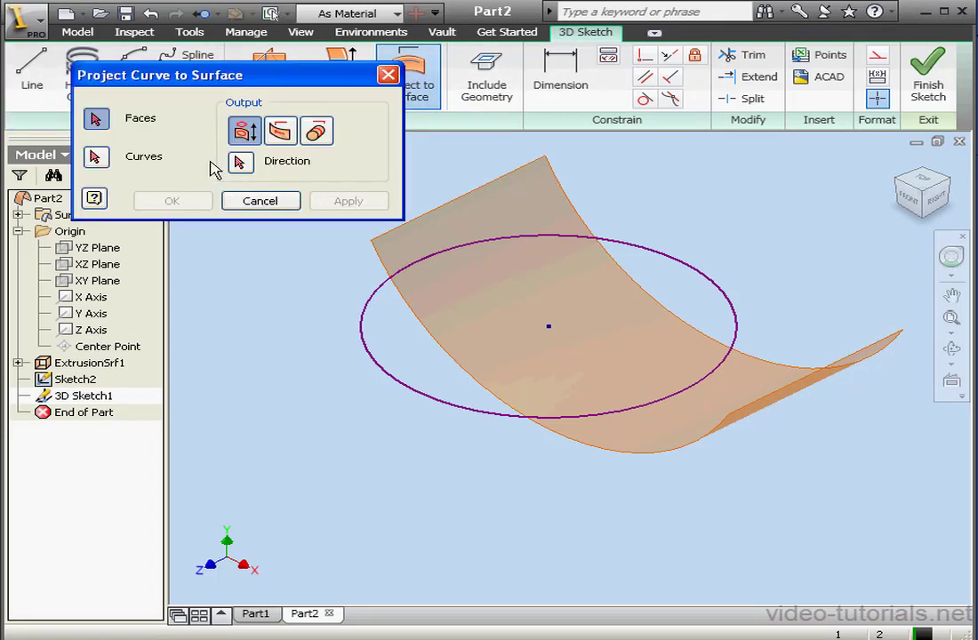
pyautogui.click(488, 227)
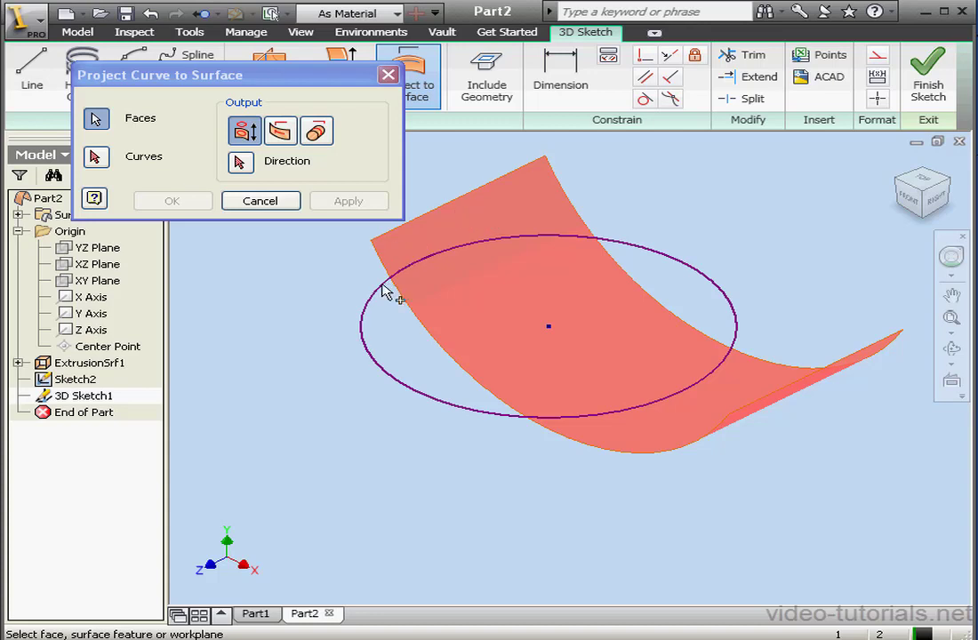
pyautogui.click(95, 158)
pyautogui.click(365, 313)
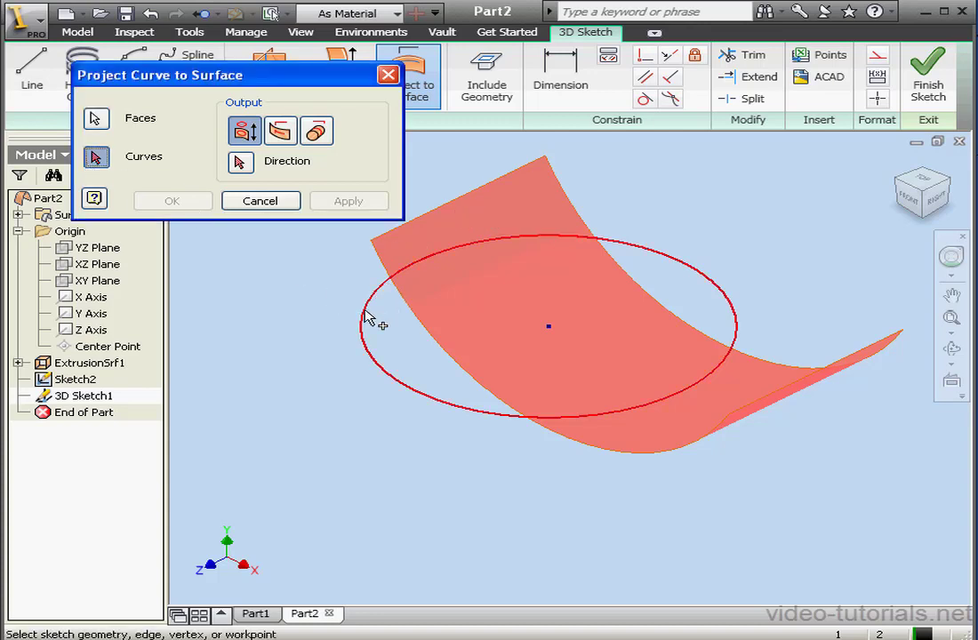
pyautogui.click(240, 163)
pyautogui.click(92, 314)
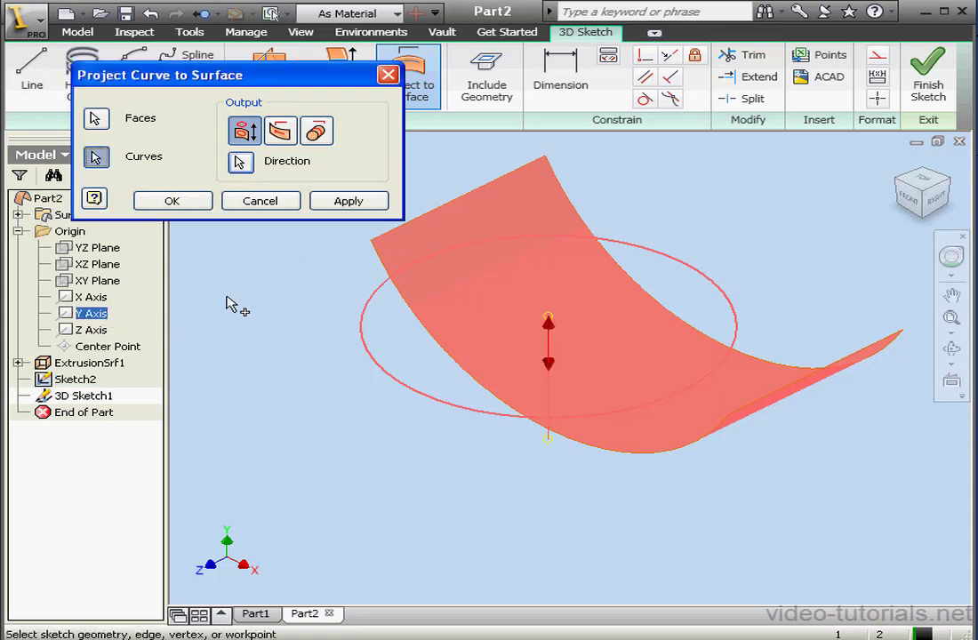
pyautogui.click(201, 204)
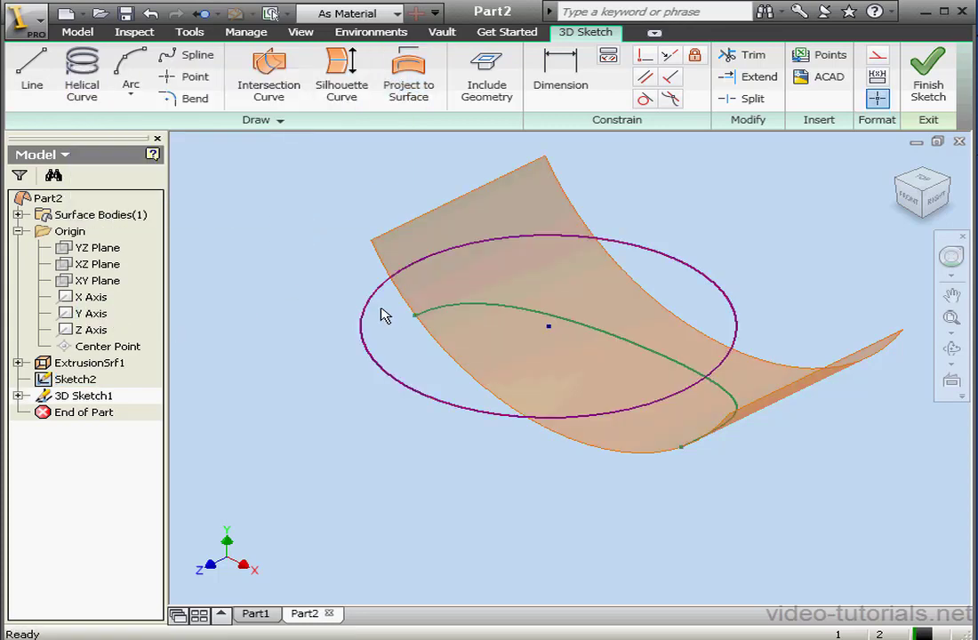
# Hide Sketch2 and finish the 3D sketch.
pyautogui.rightClick(85, 379)
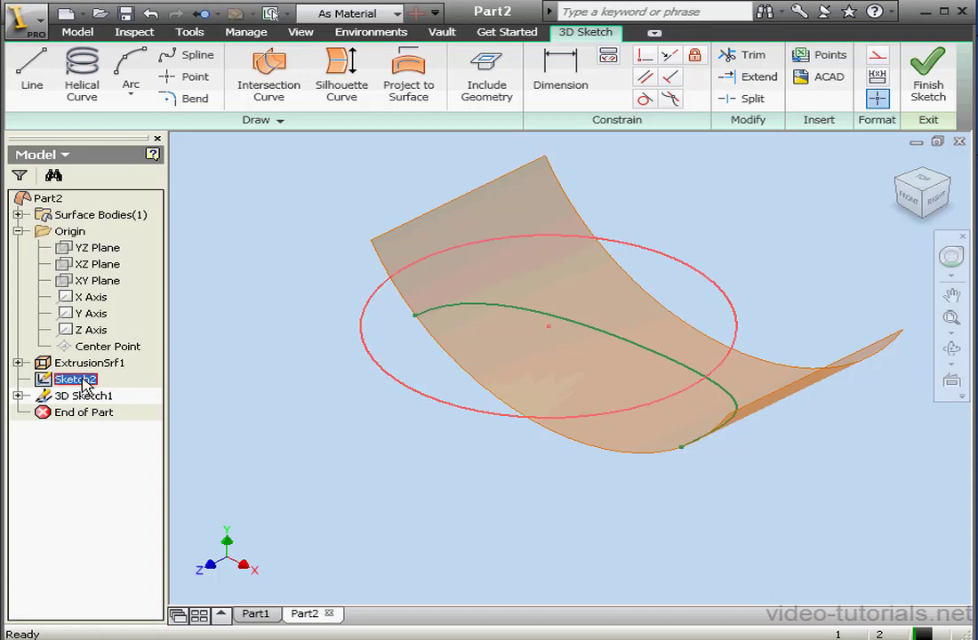
pyautogui.click(160, 582)
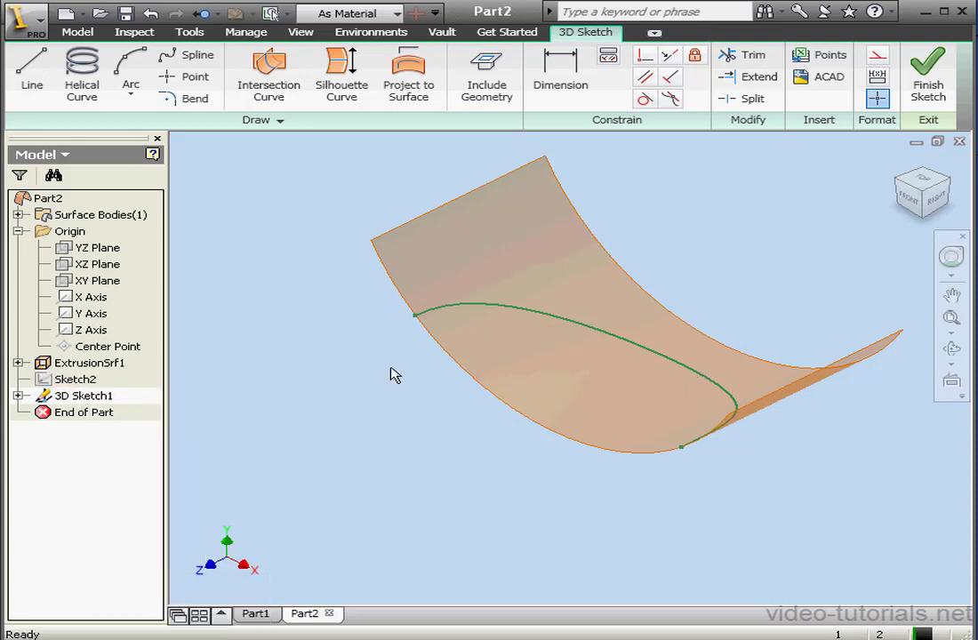
pyautogui.click(928, 82)
# Start a sketch on the XY Plane and project the curved arc's endpoint into it.
pyautogui.click(98, 247)
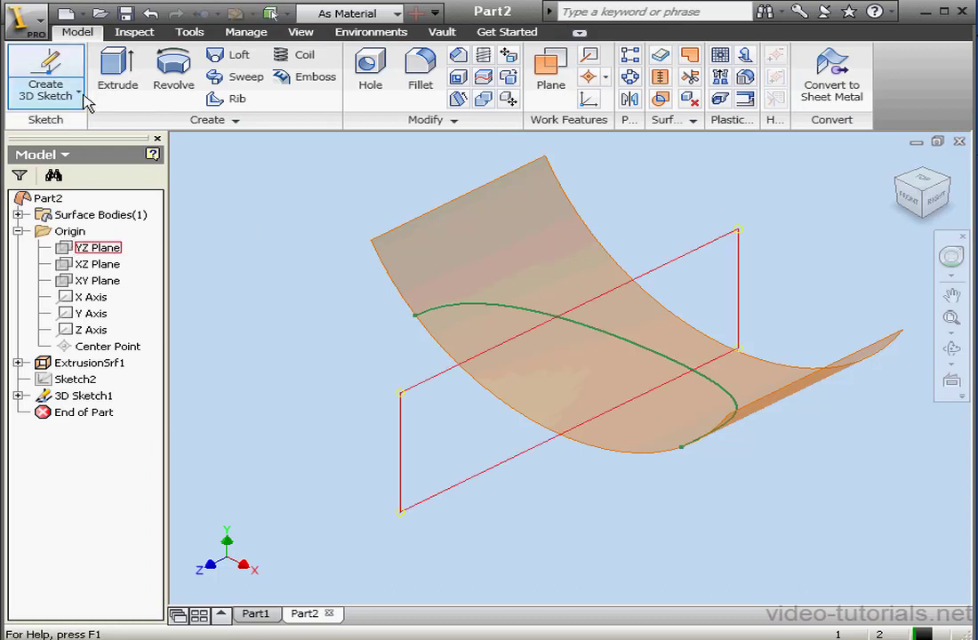
pyautogui.click(80, 98)
pyautogui.click(89, 129)
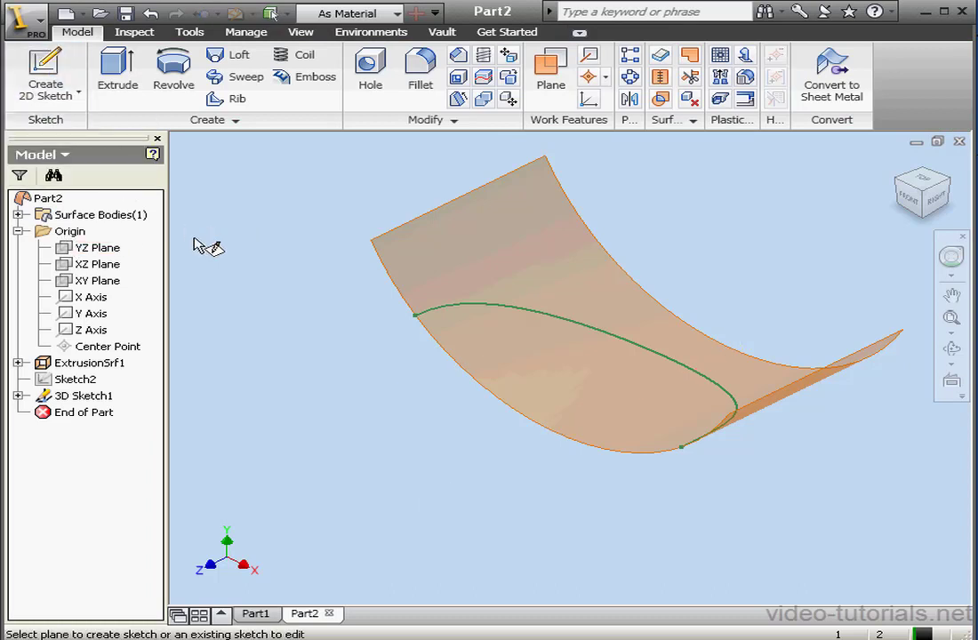
pyautogui.click(132, 281)
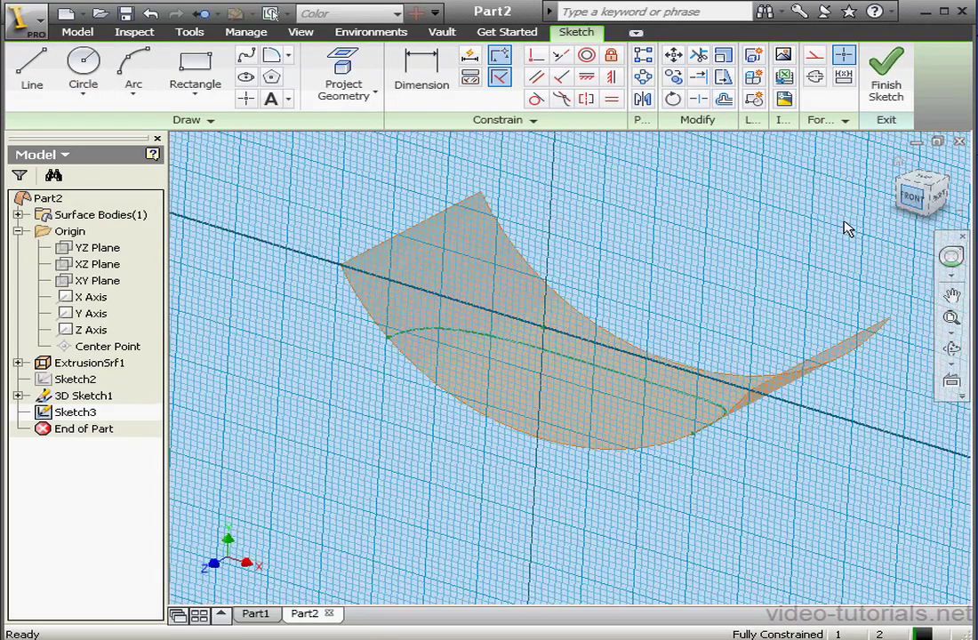
pyautogui.scroll(-3, 708, 347)
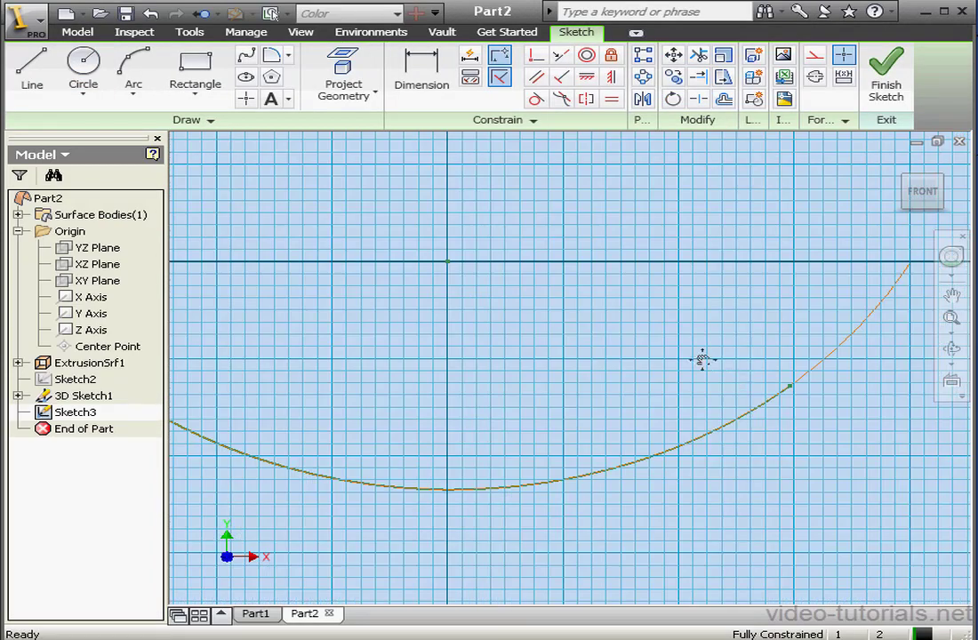
pyautogui.moveTo(703, 359); pyautogui.dragTo(676, 334, button='middle')
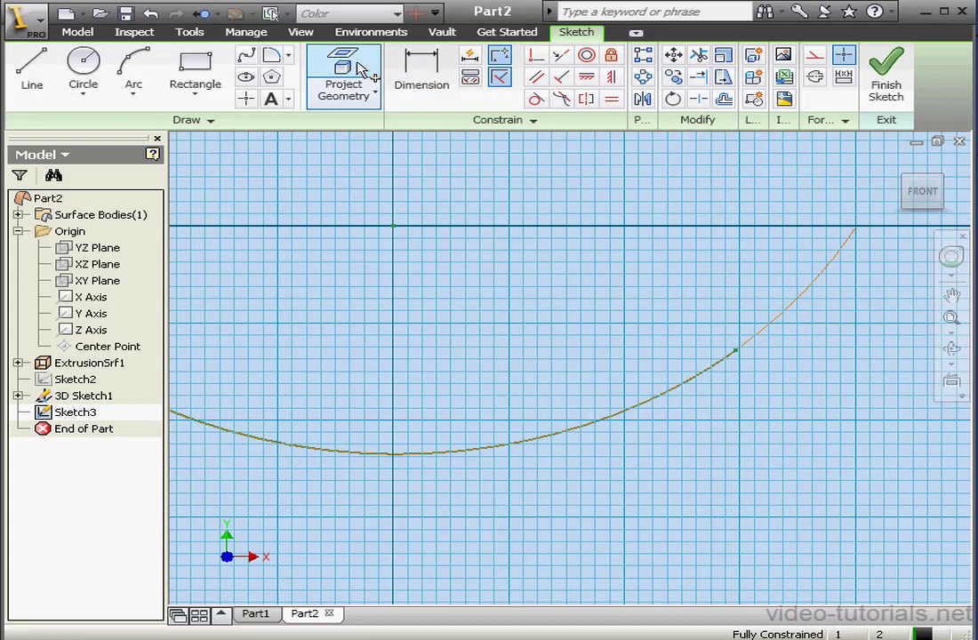
pyautogui.click(360, 70)
pyautogui.click(736, 352)
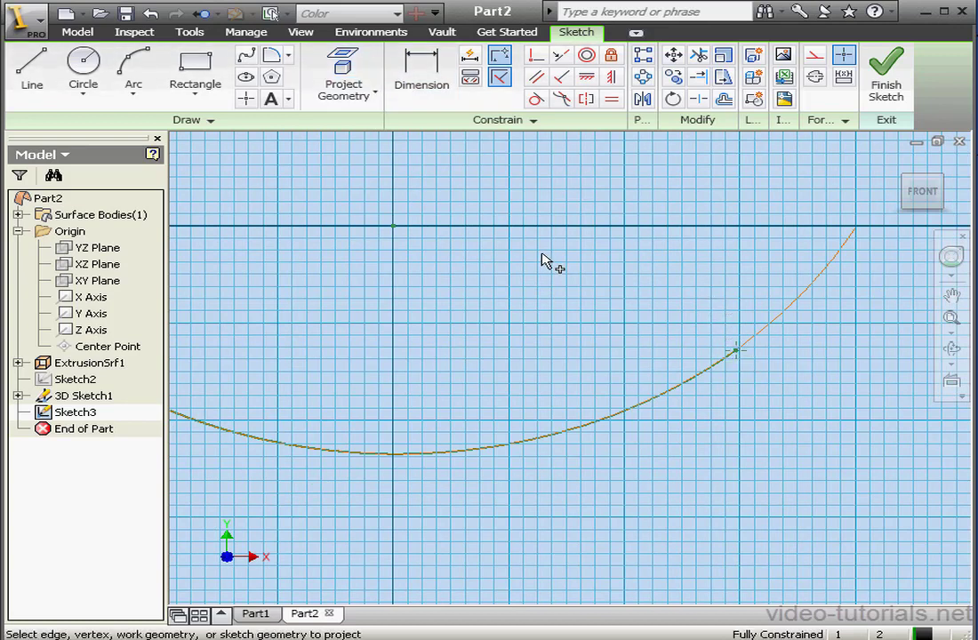
# Draw a small closed profile of three lines and a tangent arc from that endpoint.
pyautogui.click(33, 70)
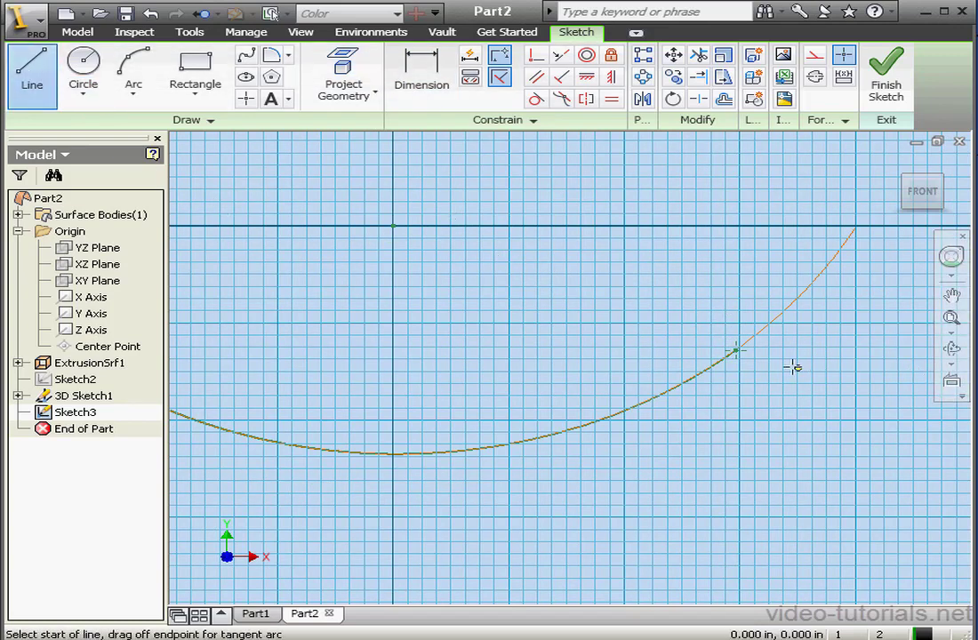
pyautogui.click(736, 352)
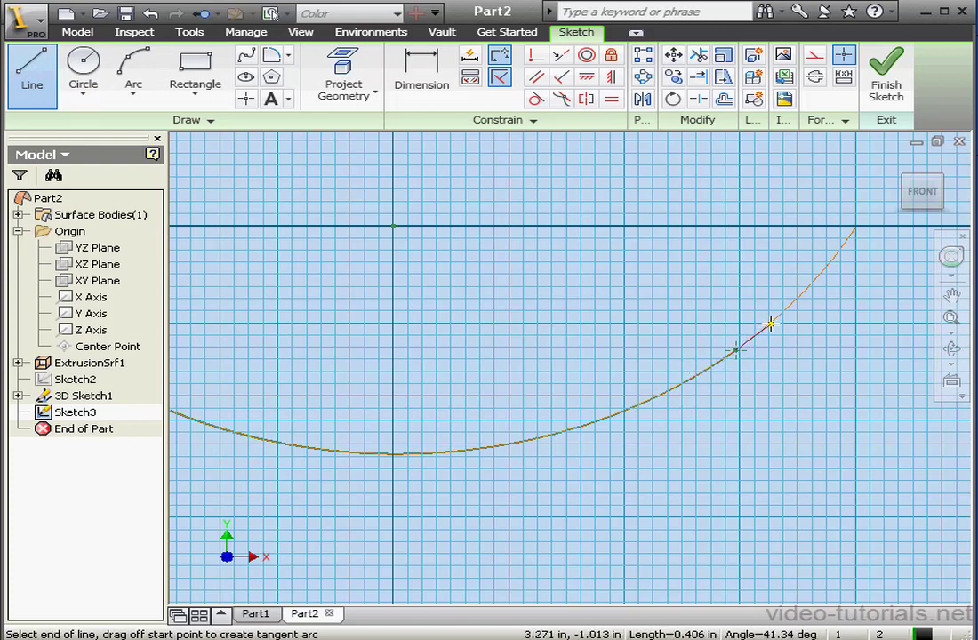
pyautogui.click(770, 325)
pyautogui.click(729, 298)
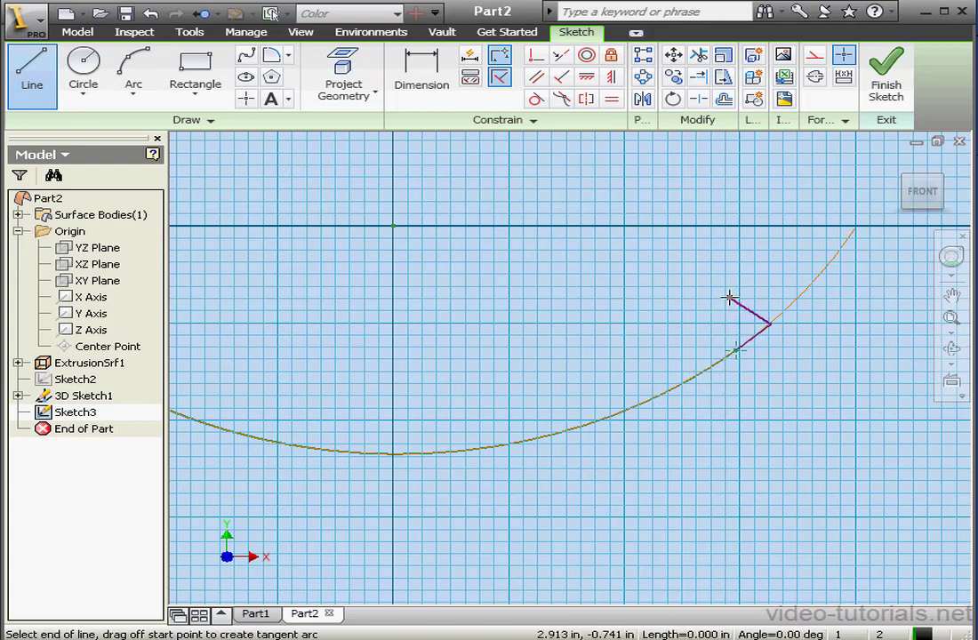
pyautogui.click(709, 307)
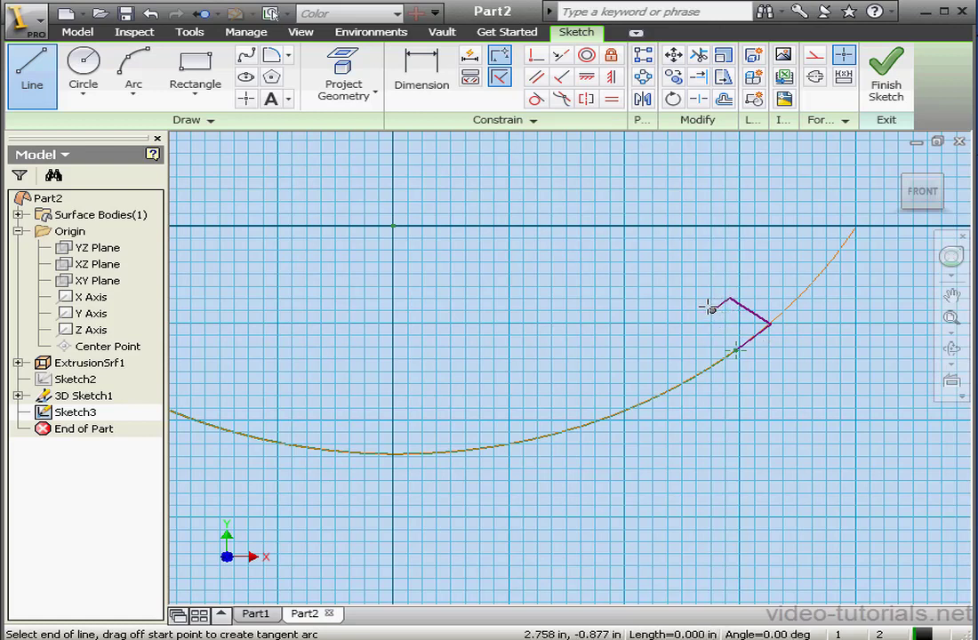
pyautogui.moveTo(719, 317); pyautogui.dragTo(734, 348)
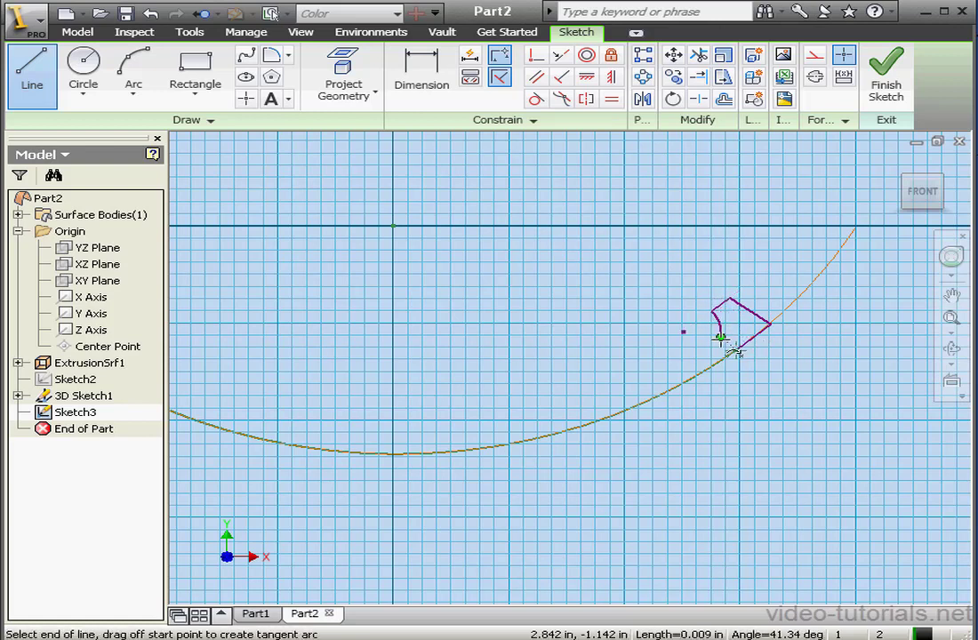
pyautogui.rightClick(832, 321)
pyautogui.click(870, 329)
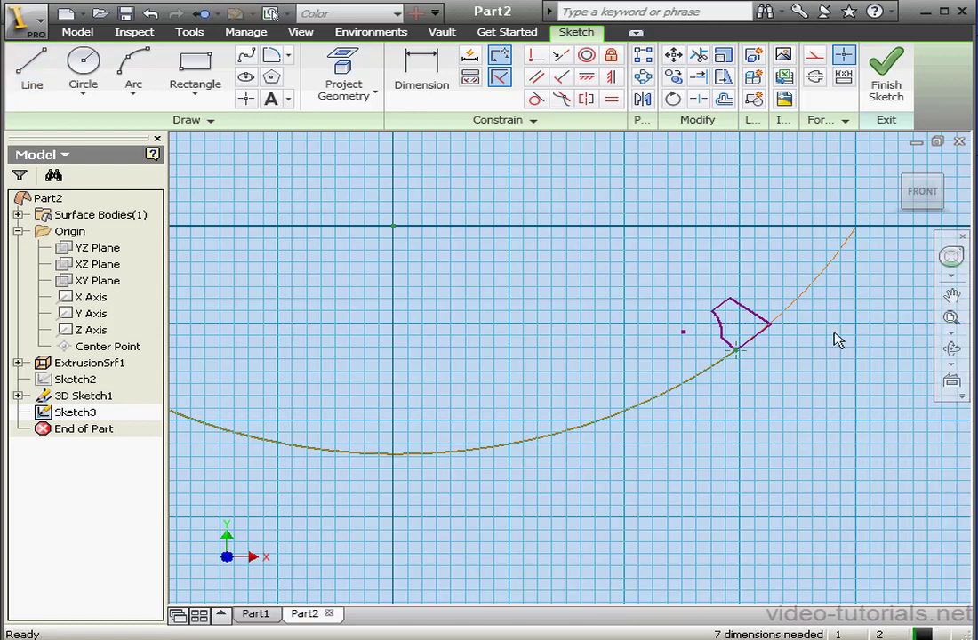
pyautogui.click(885, 79)
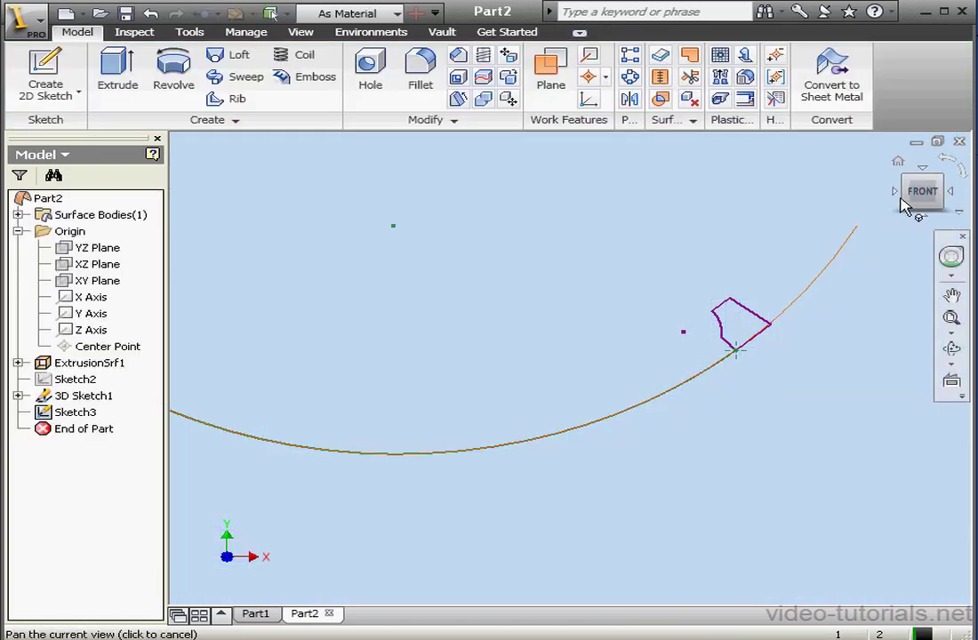
# Sweep the small closed profile along the projected curve as Path & Guide Surface, guided by the curved surface.
pyautogui.click(896, 163)
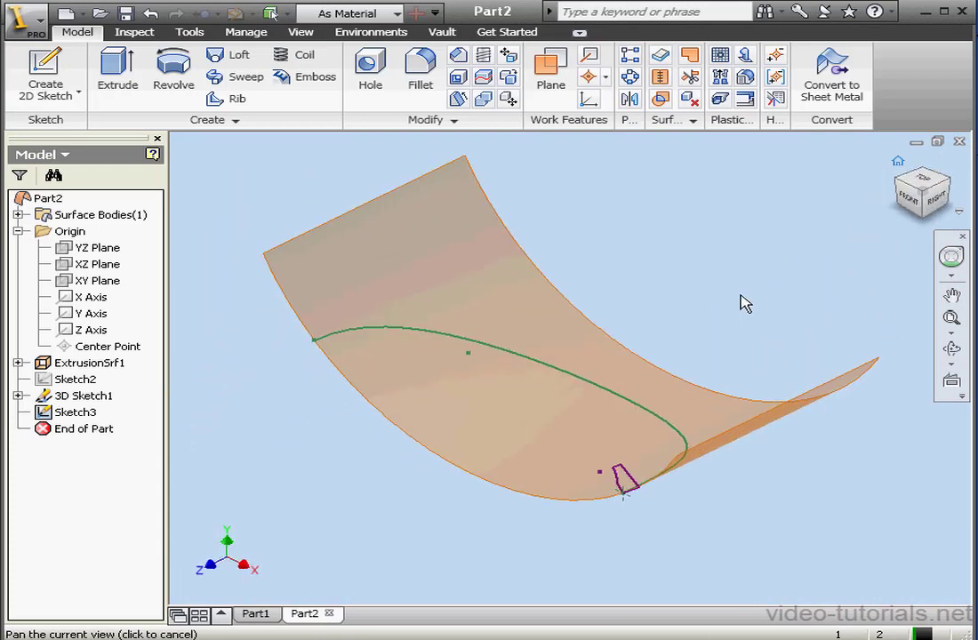
pyautogui.click(240, 79)
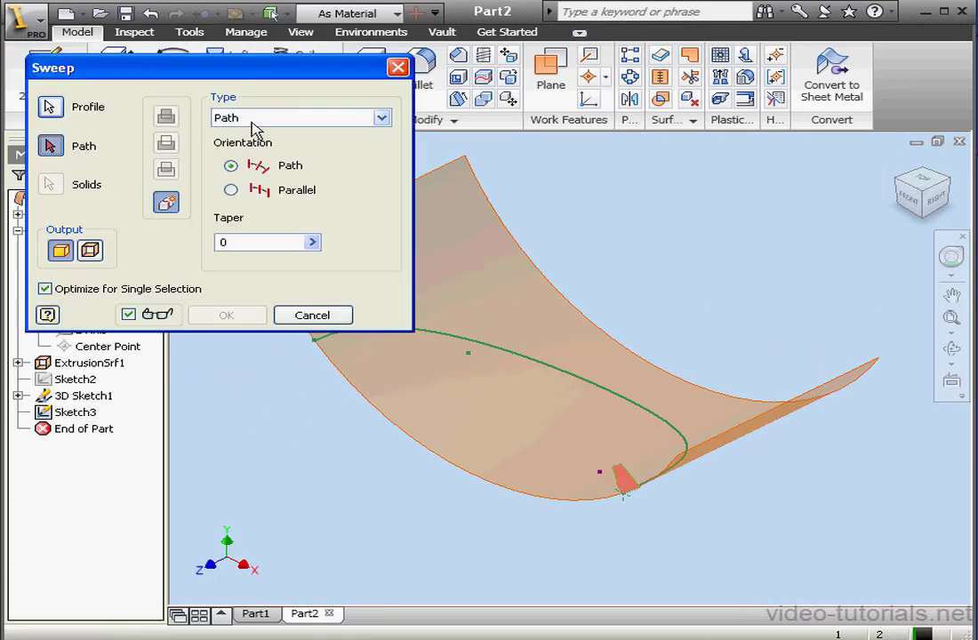
pyautogui.click(381, 119)
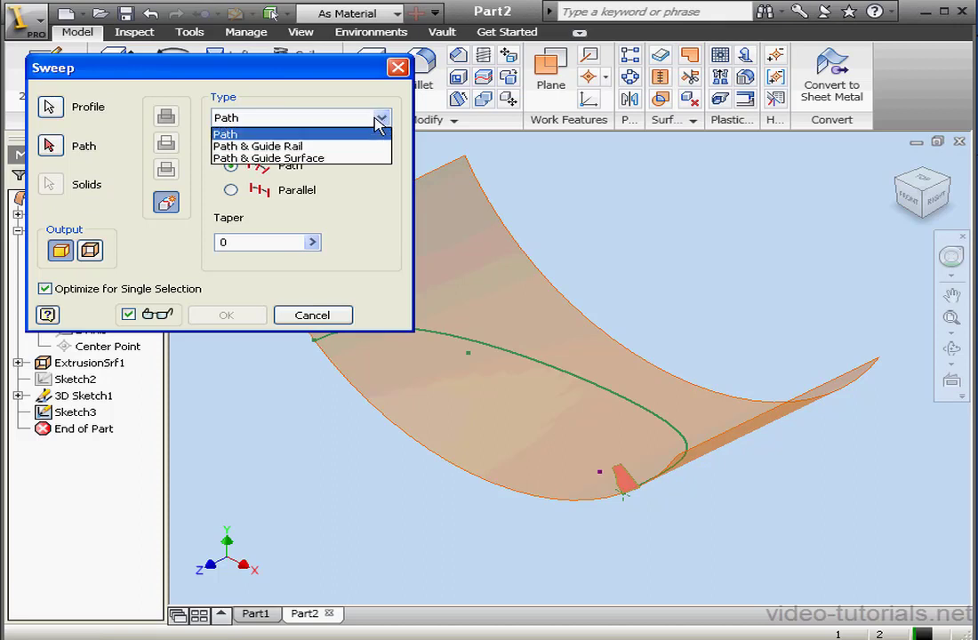
pyautogui.click(316, 160)
pyautogui.click(53, 108)
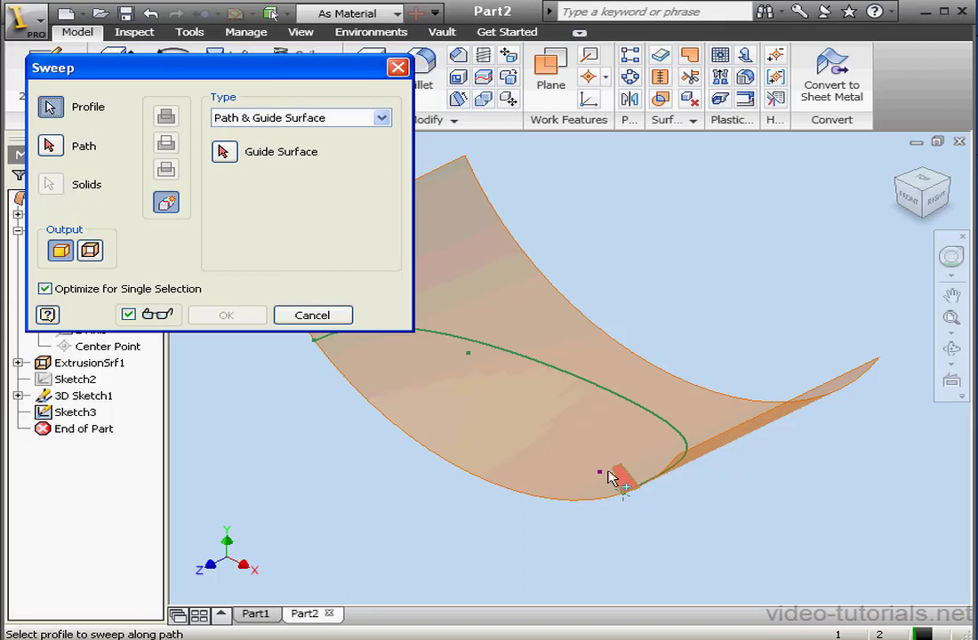
pyautogui.click(52, 147)
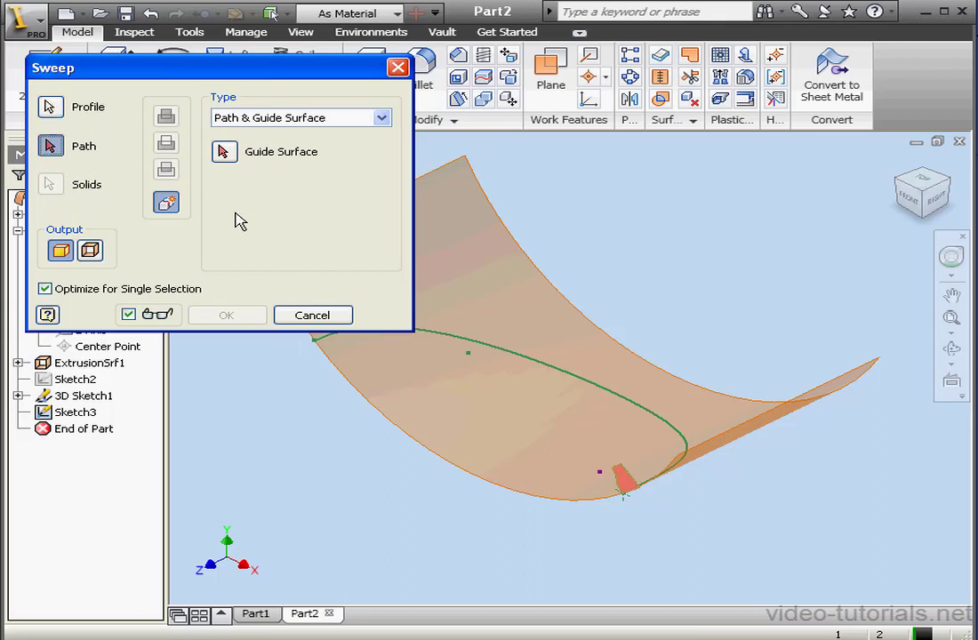
pyautogui.click(632, 405)
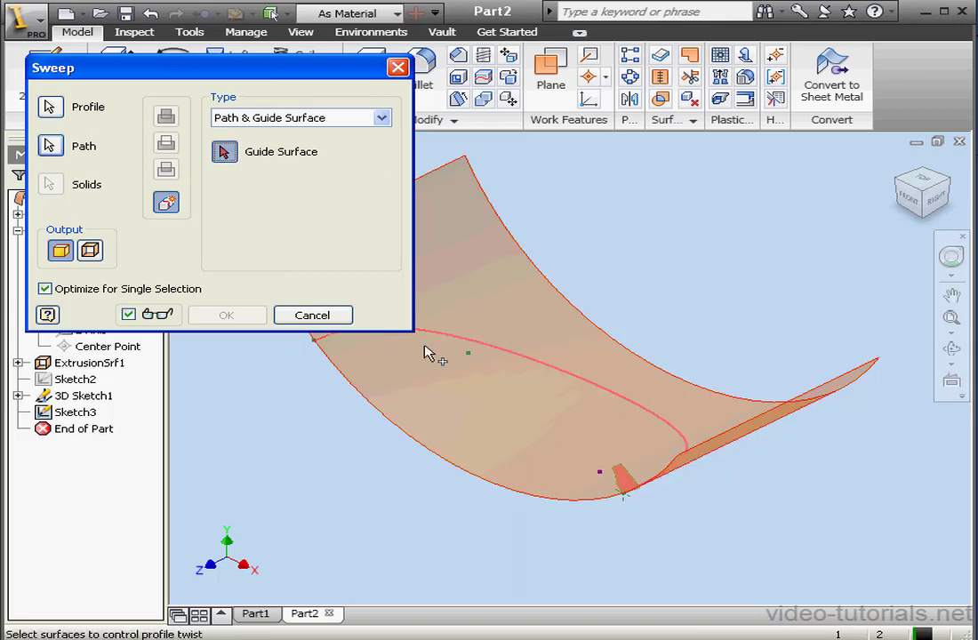
pyautogui.click(525, 432)
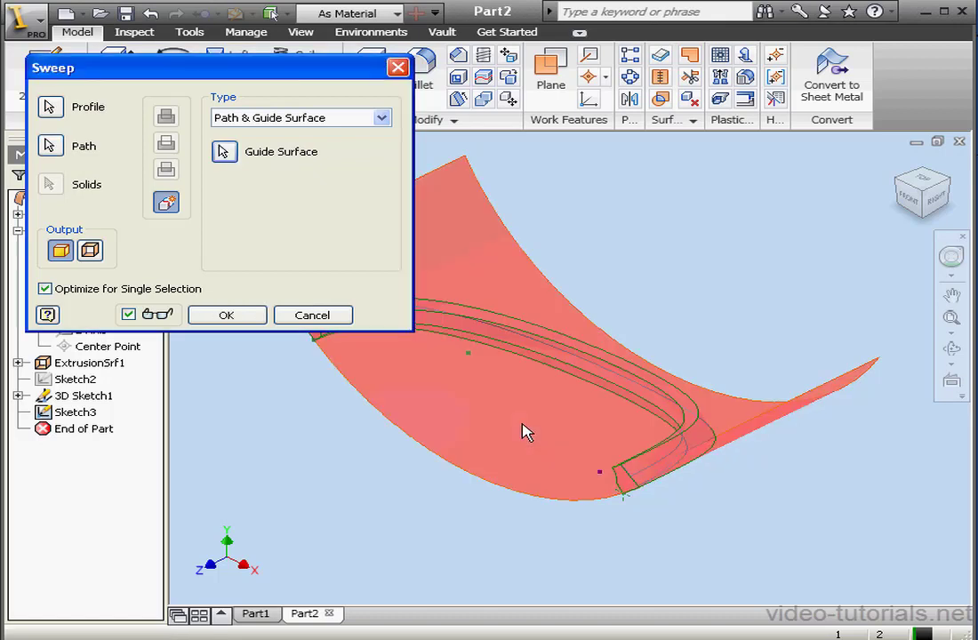
pyautogui.click(238, 314)
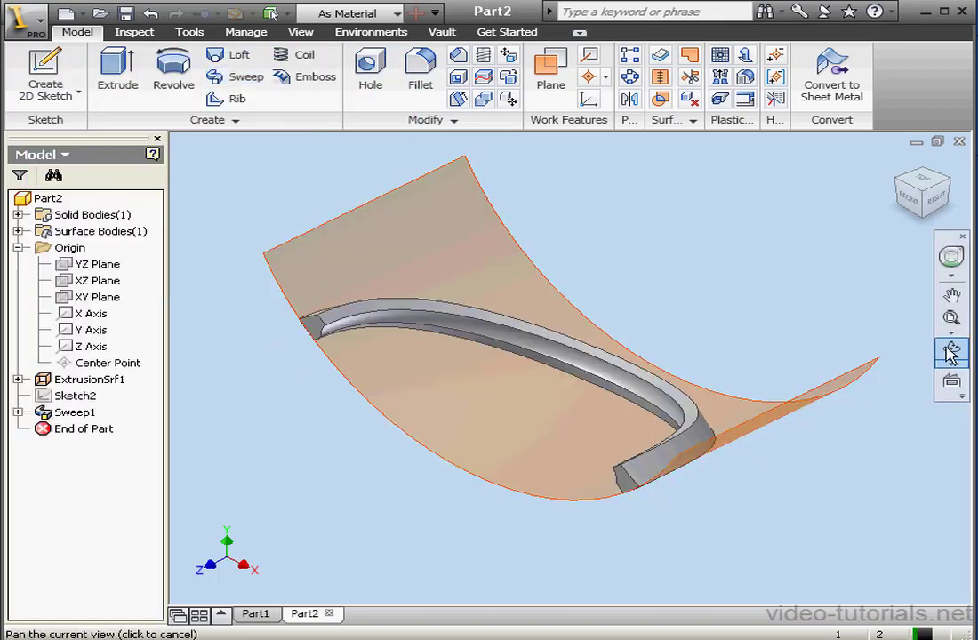
# Orbit the model to inspect the swept rail lying along the curved surface.
pyautogui.click(952, 350)
pyautogui.moveTo(528, 422); pyautogui.dragTo(615, 262)
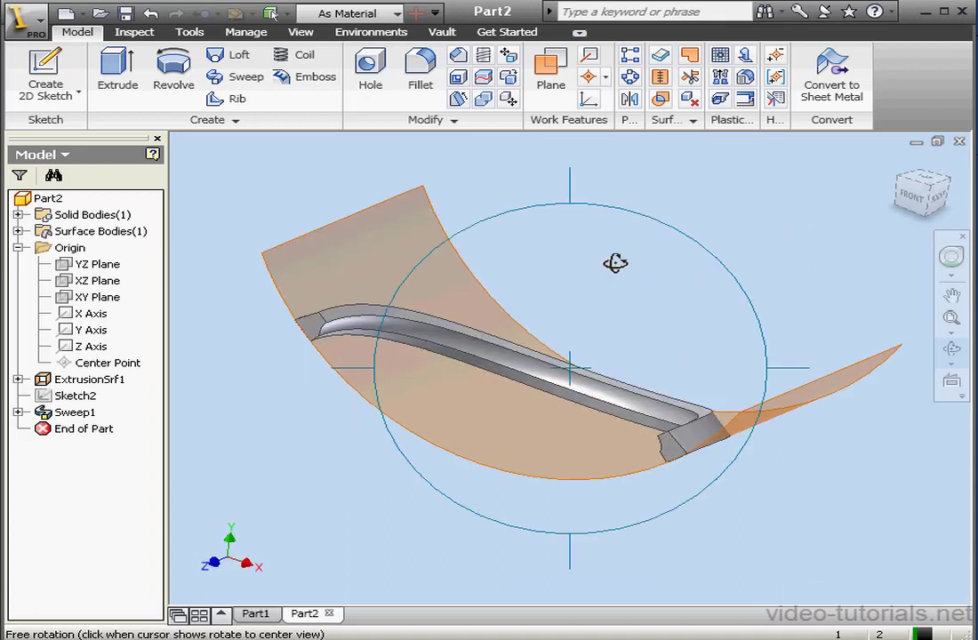